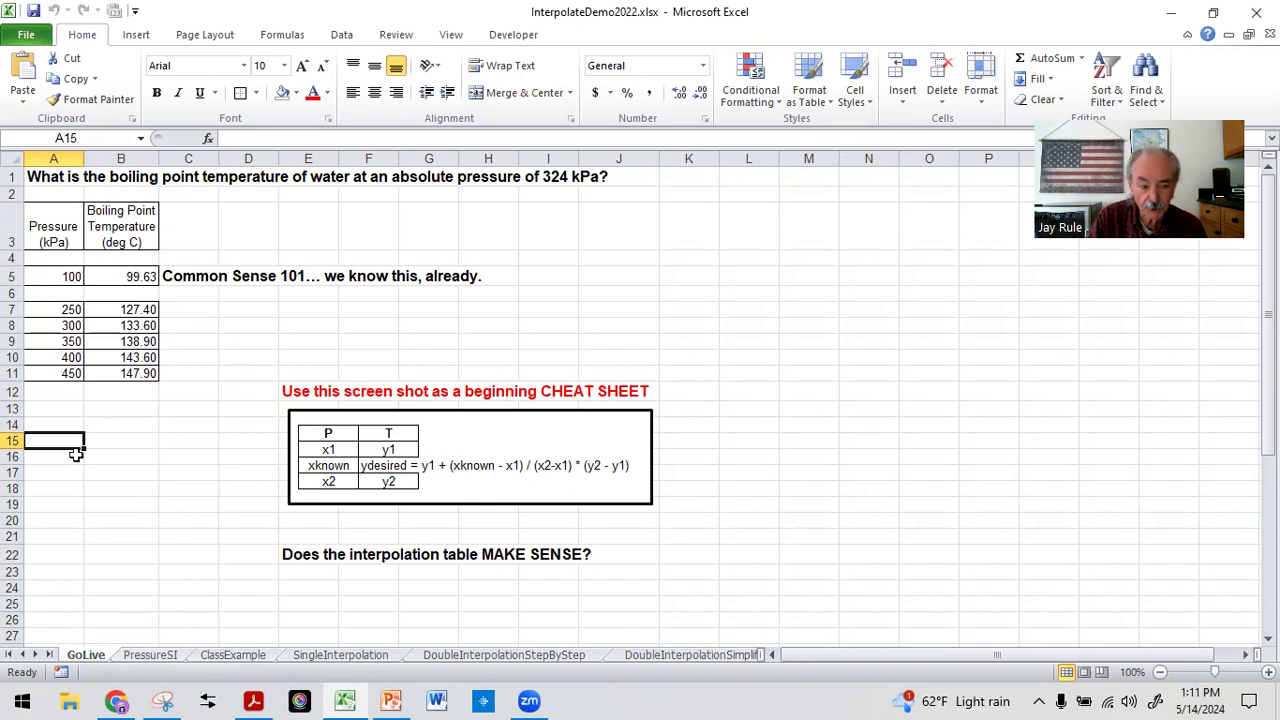
Look over the saturated water properties on the PressureSI sheet, then return to the GoLive sheet
click(150, 655)
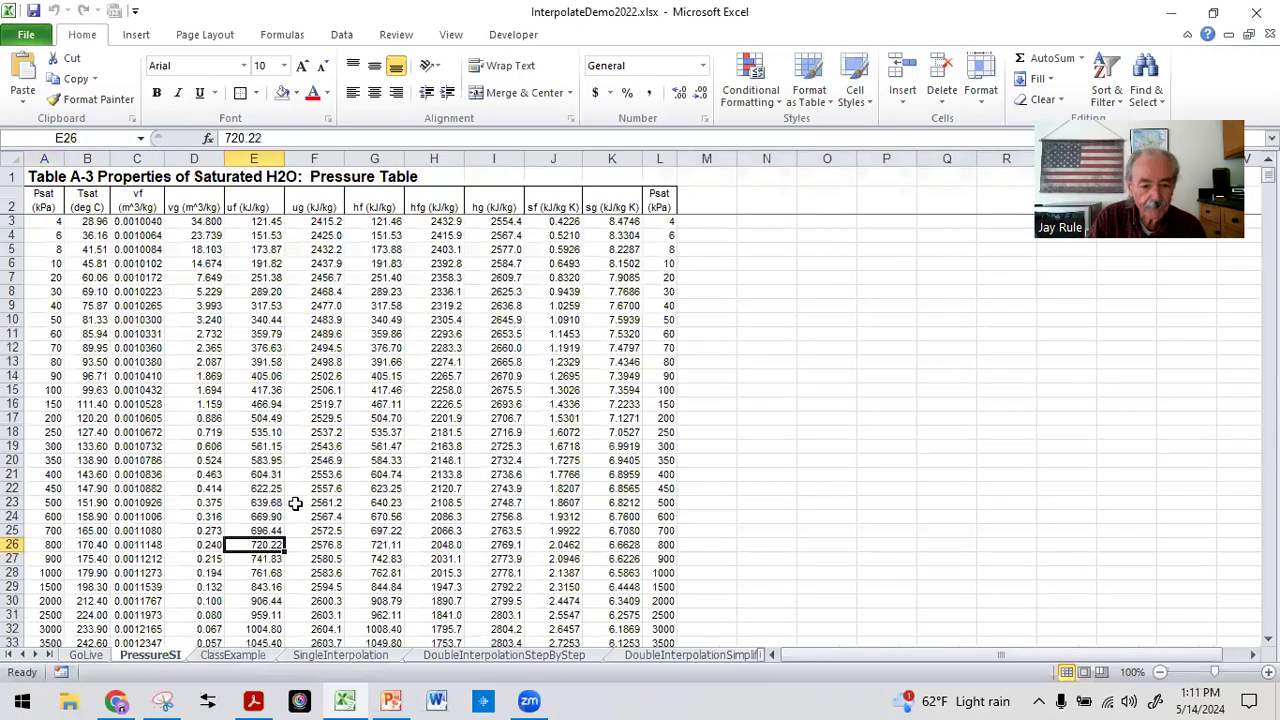
scroll(205, 385, down, 5)
scroll(205, 385, up, 5)
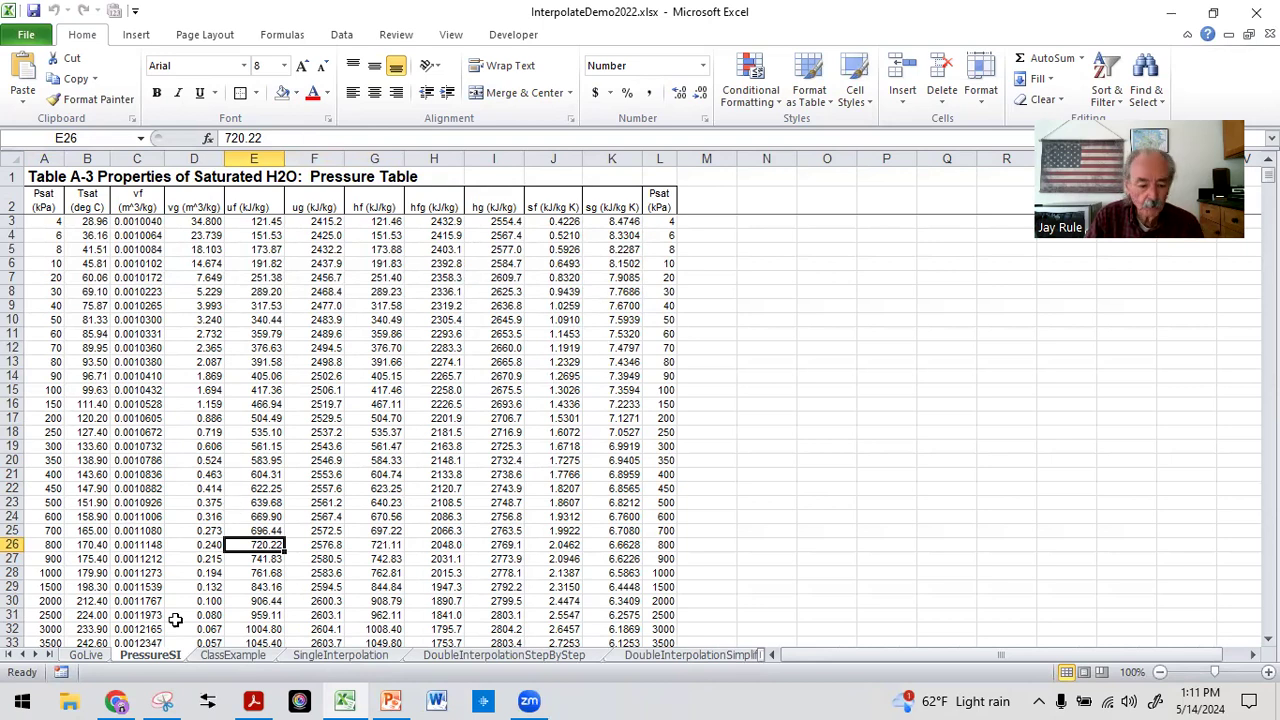
click(85, 655)
click(112, 442)
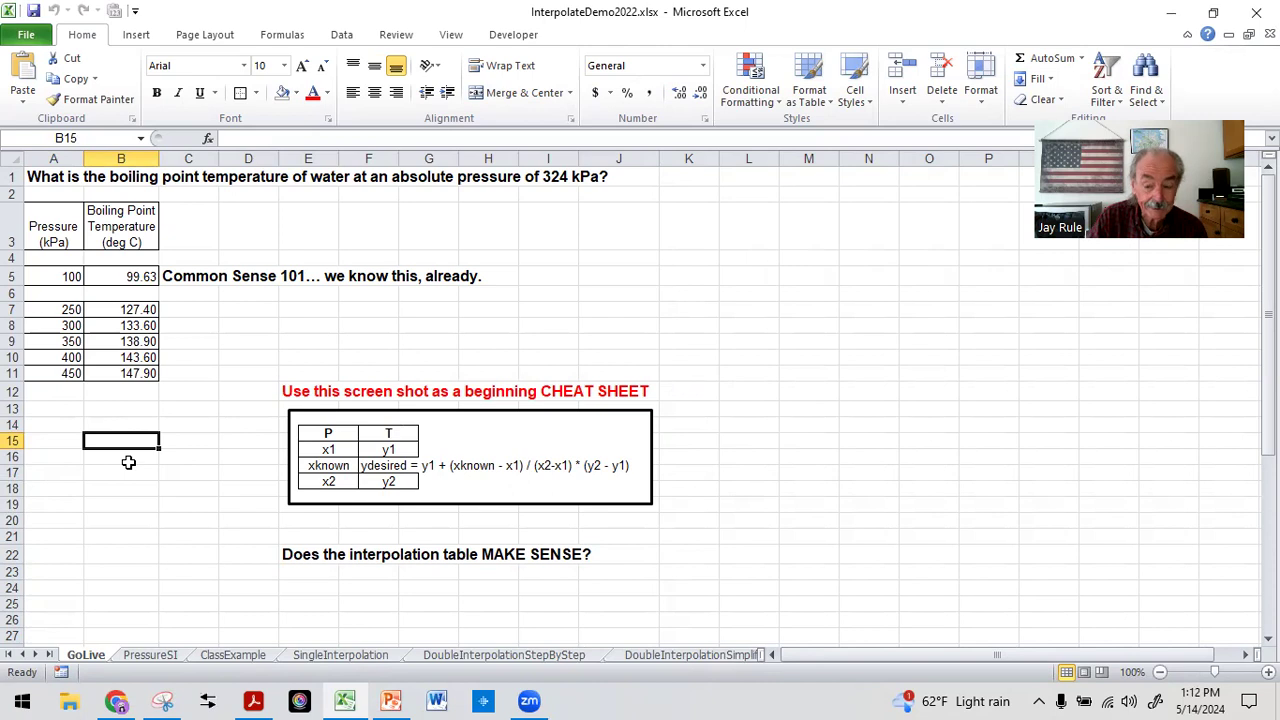
Enter the interpolation table headings P in cell A14 and T in cell B14
click(50, 422)
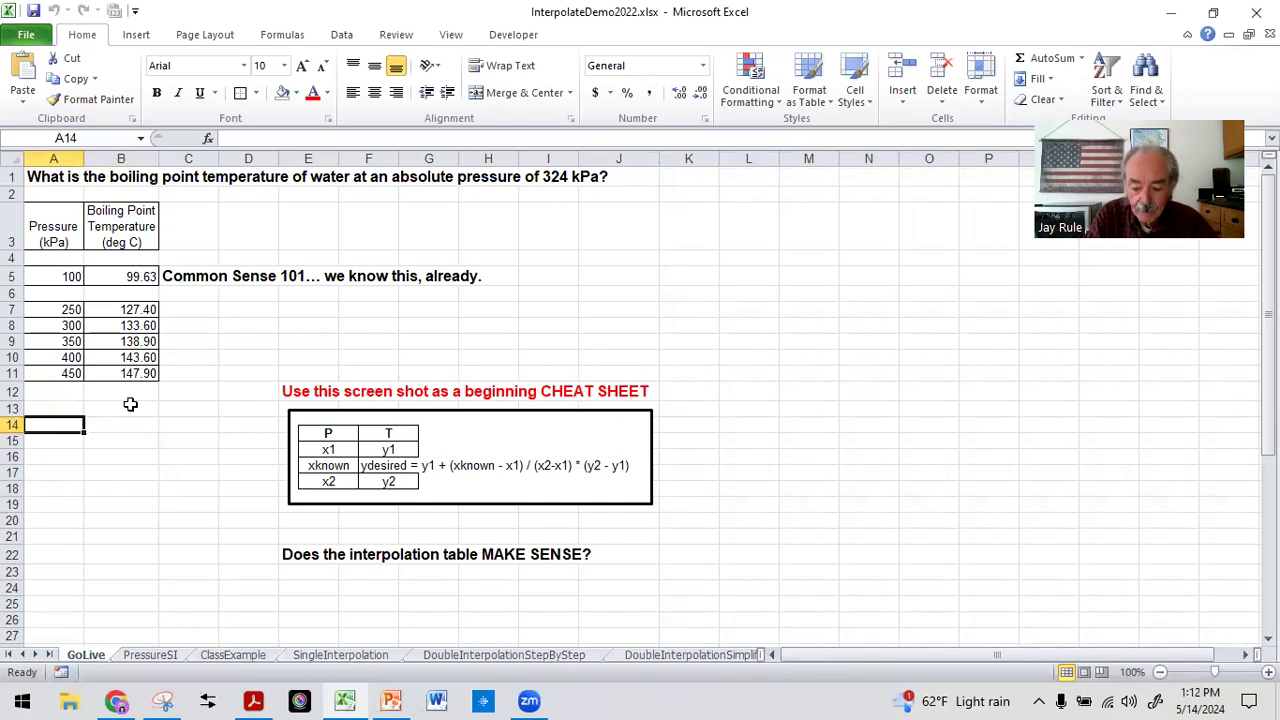
text(P)
key(Right)
text(T)
key(Return)
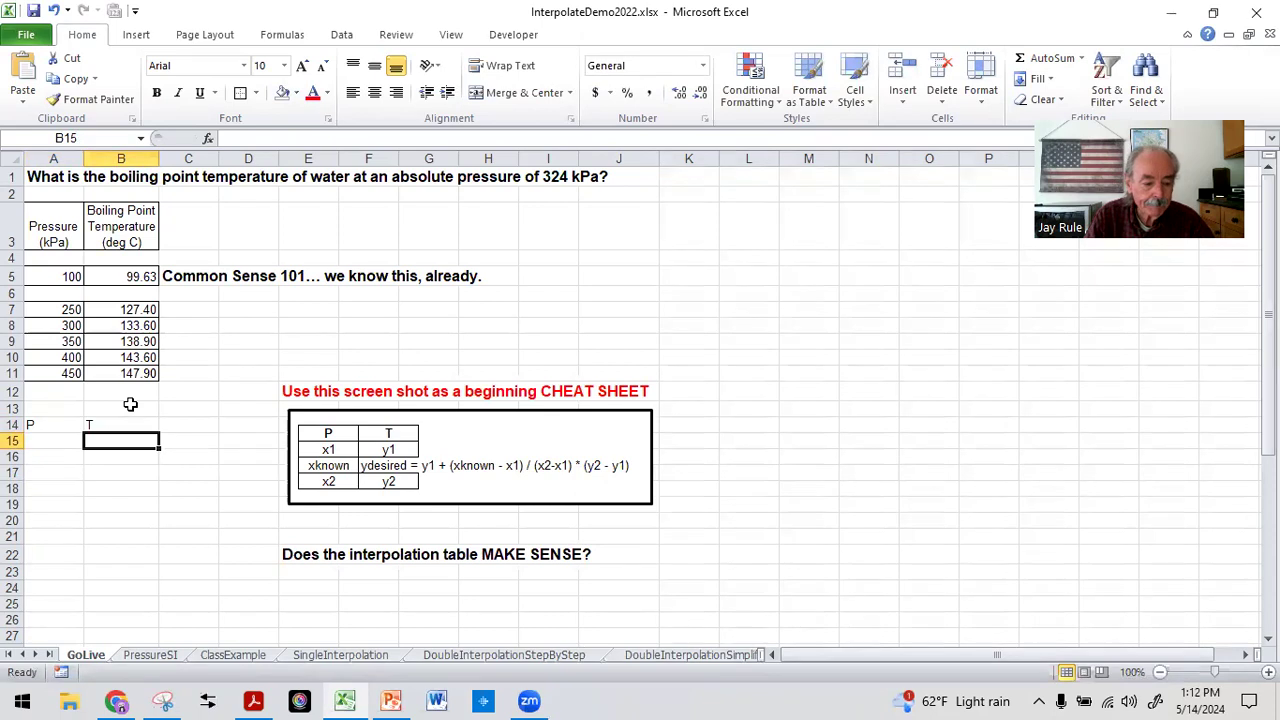
Apply all borders to the P and T headings in A14:B14 and center them
click(42, 425)
drag(83, 425, 110, 425)
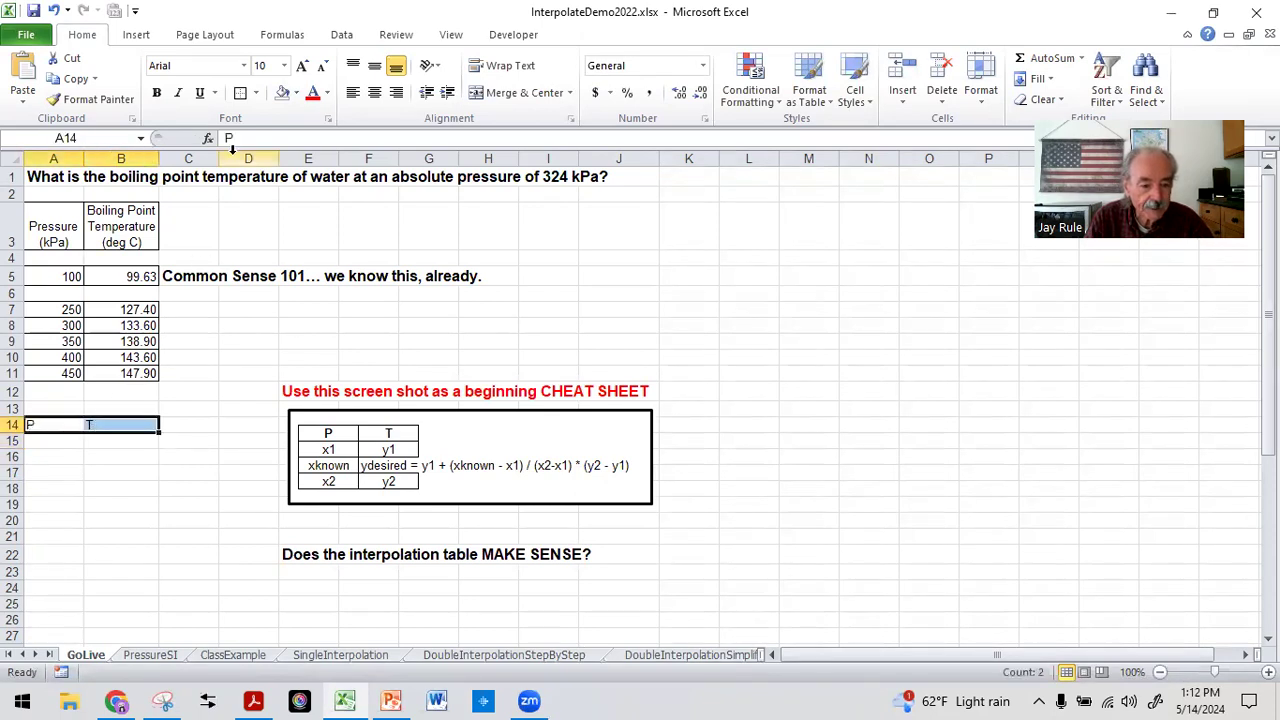
click(259, 92)
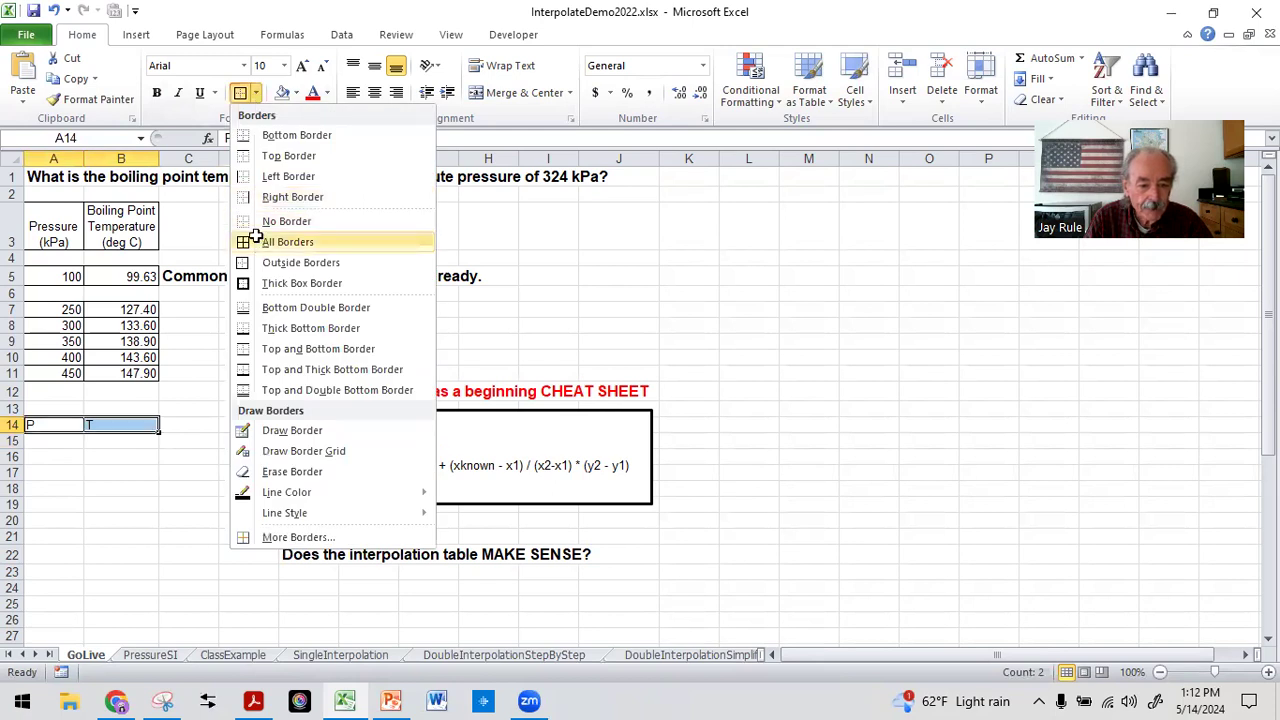
click(255, 241)
click(374, 91)
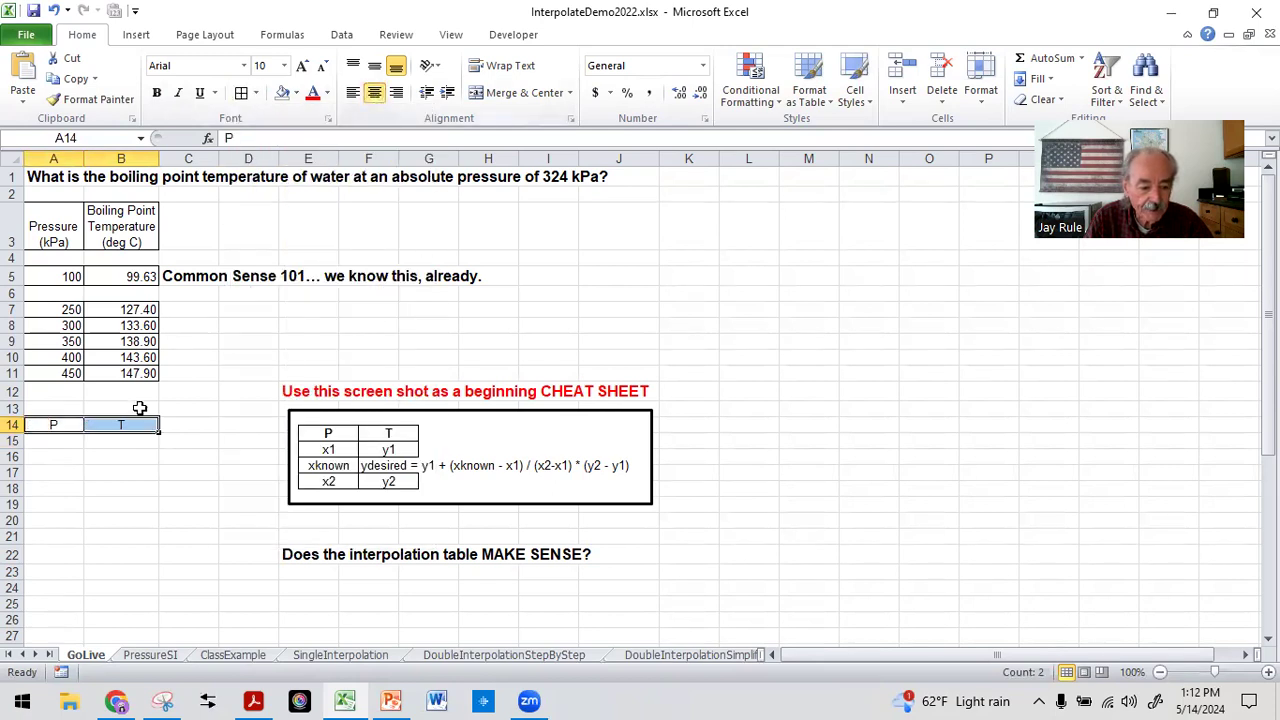
Enter the bracketing pressures 300 in A15 and 350 in A17, leaving A16 empty between them
click(61, 441)
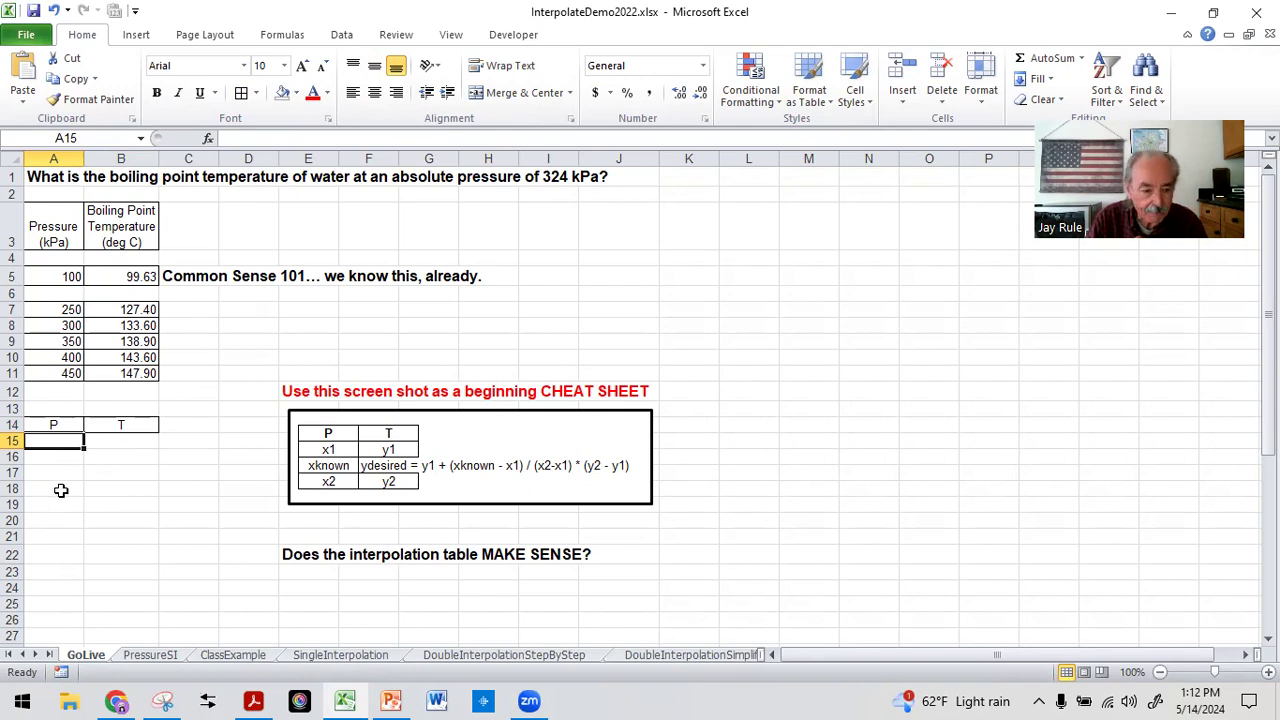
click(53, 325)
click(63, 342)
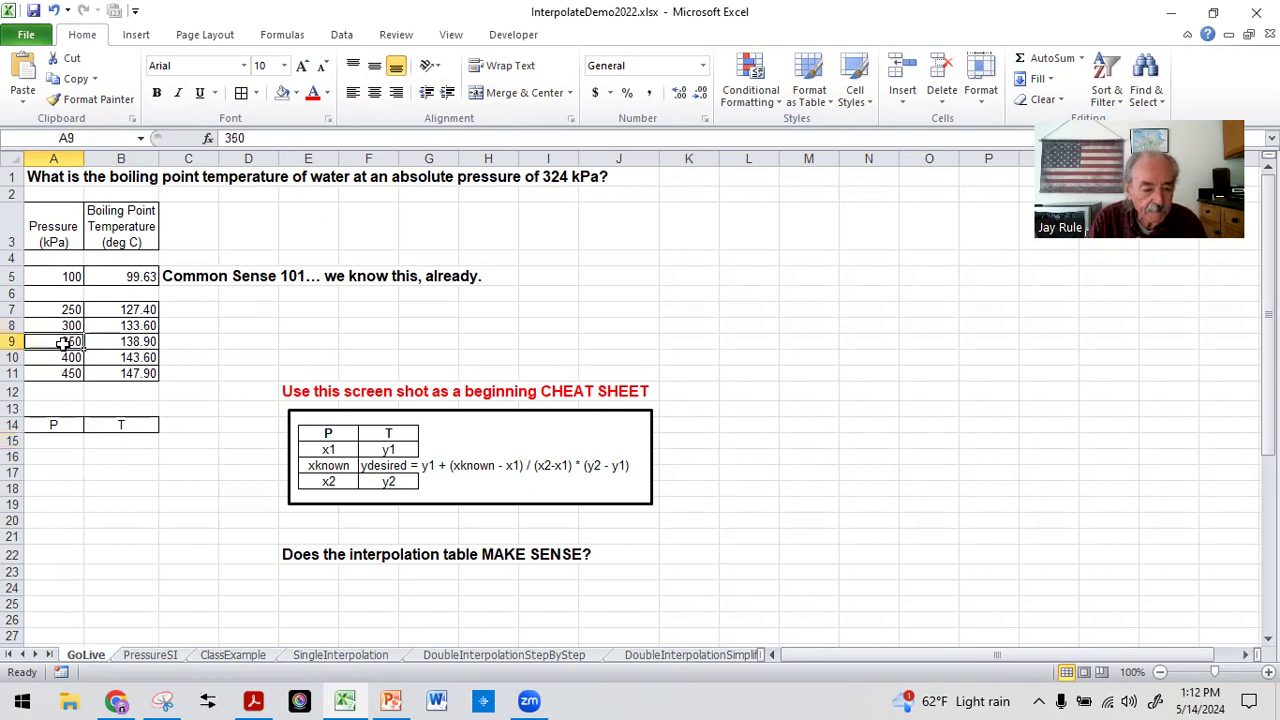
click(53, 441)
text(300)
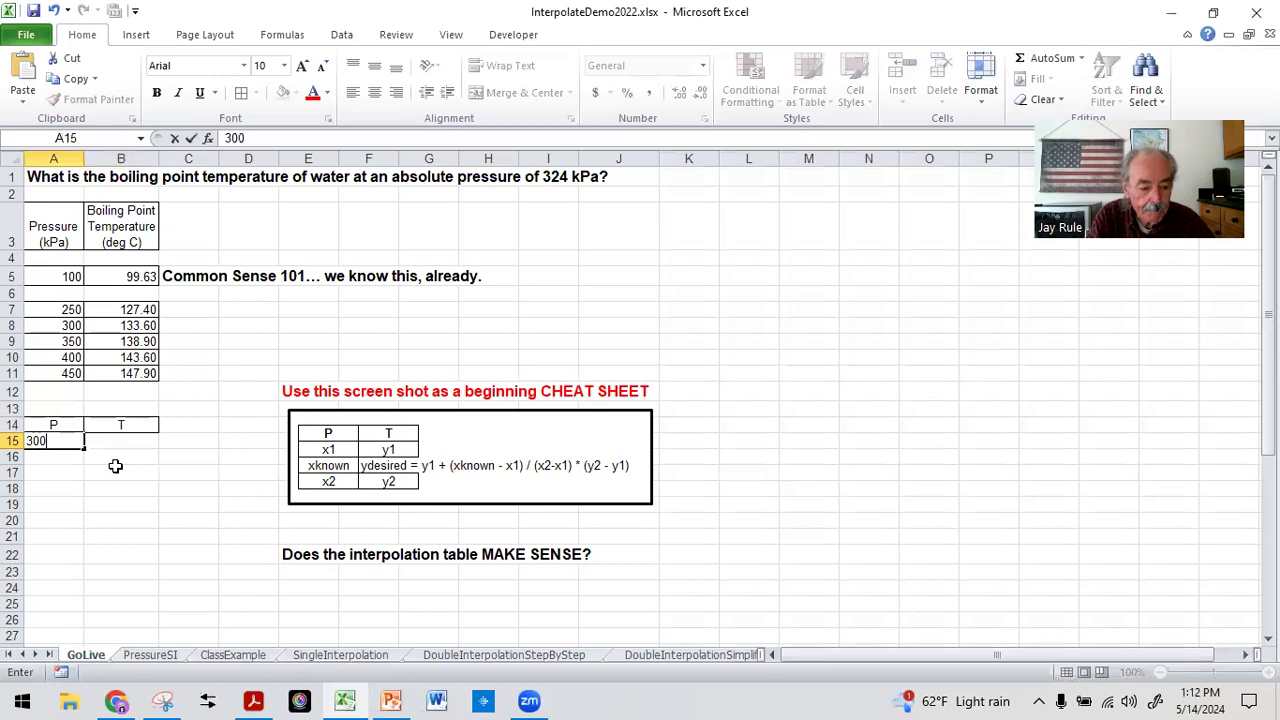
key(Return)
key(Return)
key(Up)
key(Down)
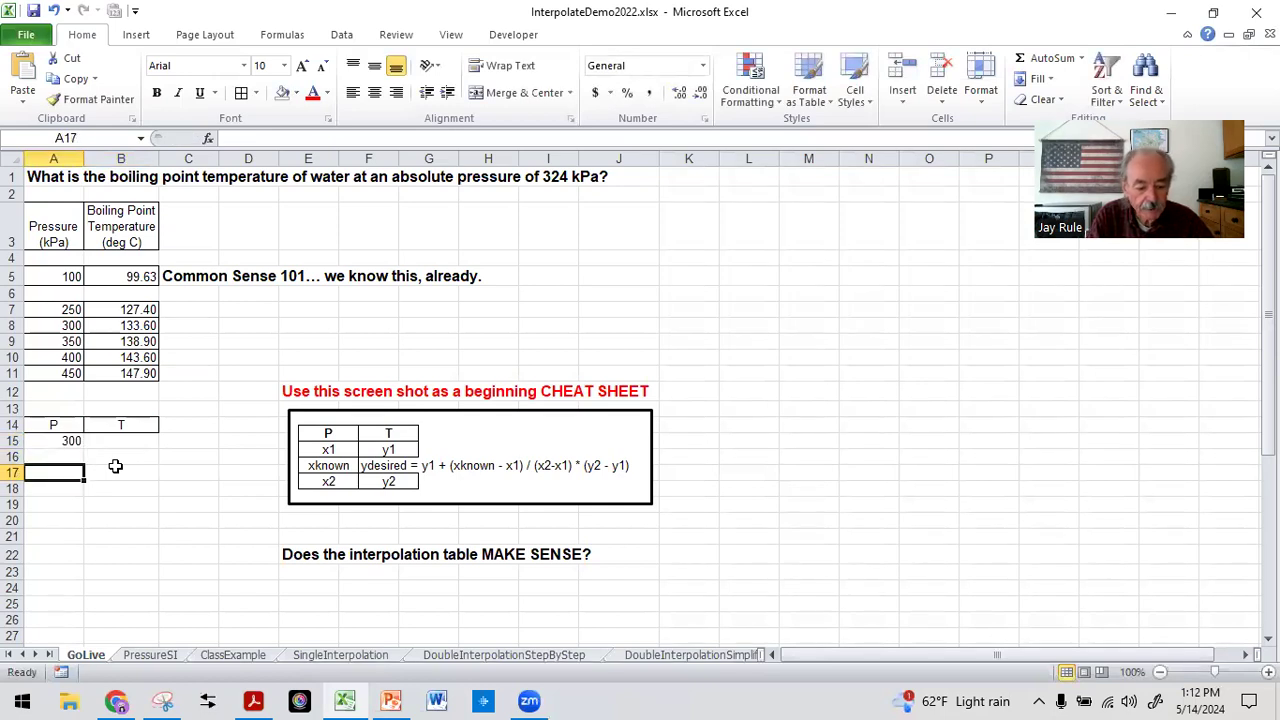
text(350)
key(Return)
Enter the matching boiling point temperatures 133.6 in B15 and 138.9 in B17
click(114, 441)
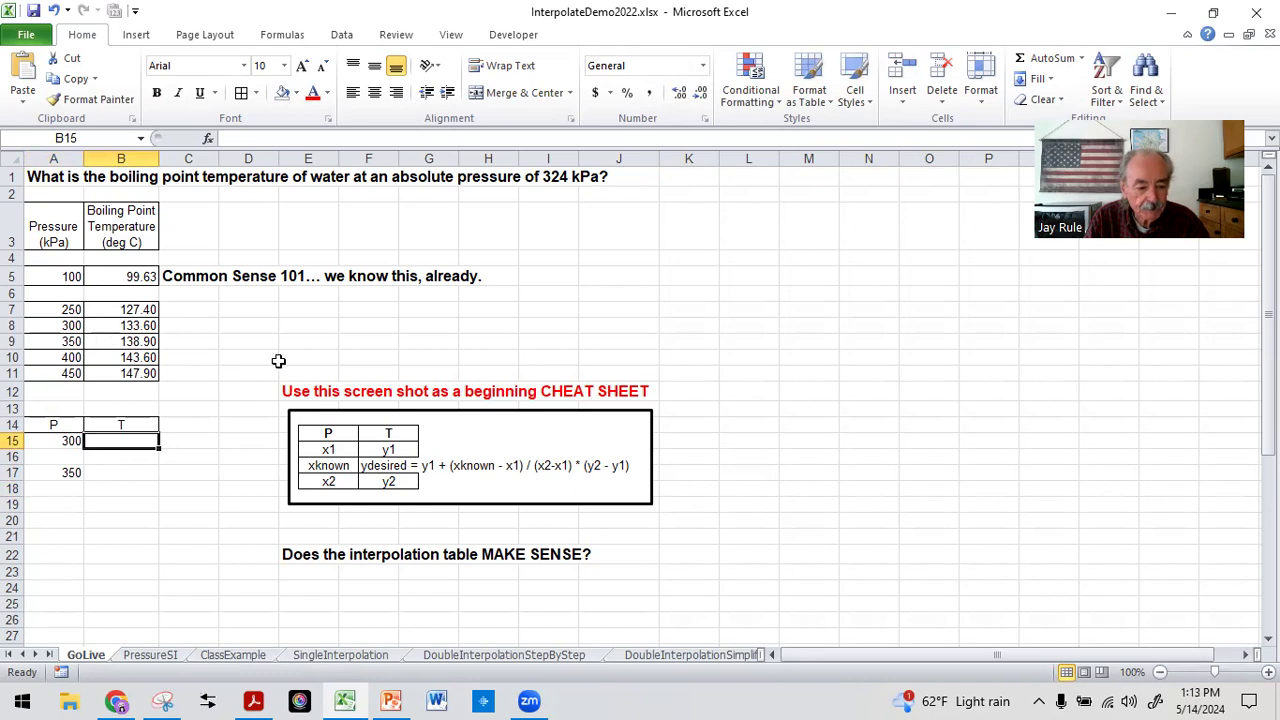
text(1330)
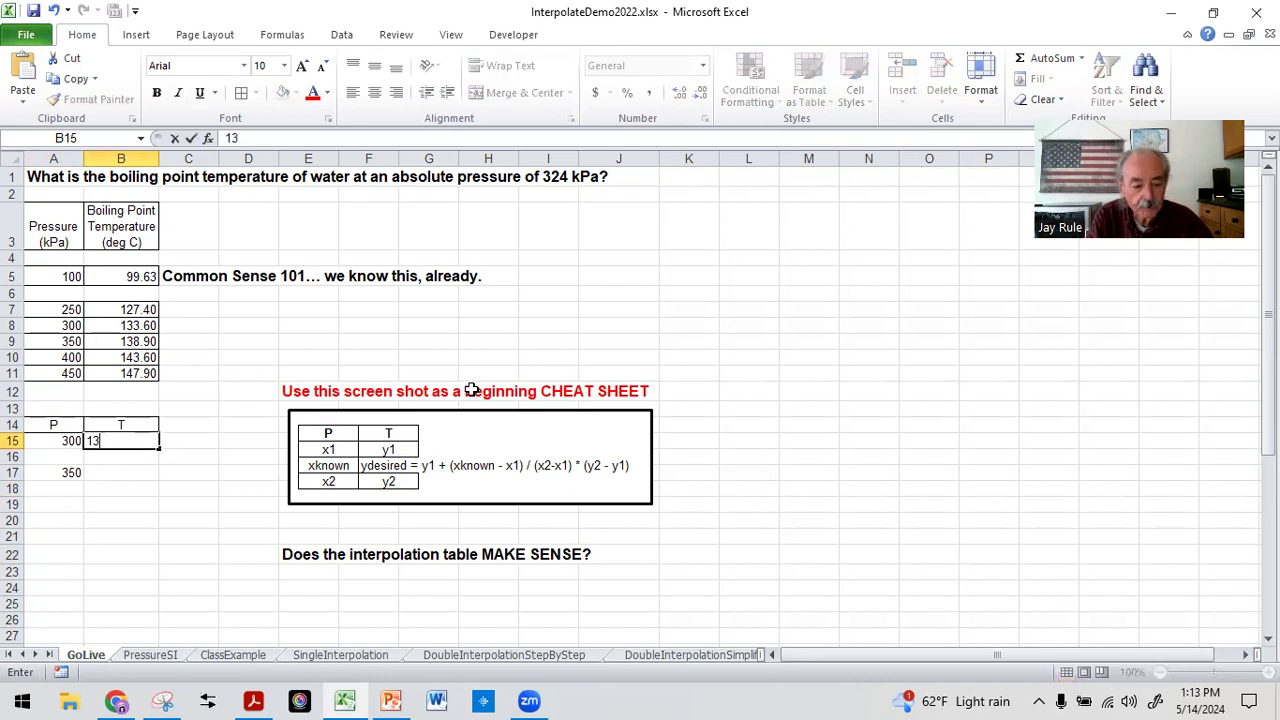
key(BackSpace)
key(BackSpace)
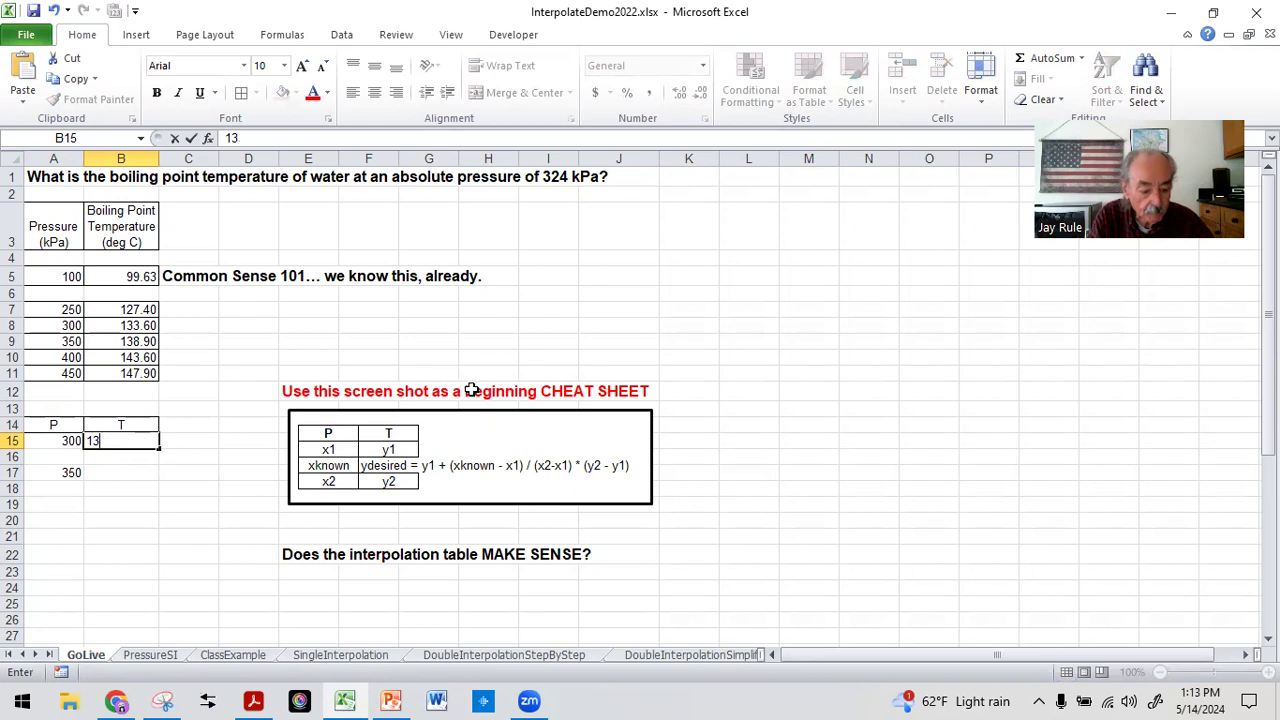
text(3.6)
key(Return)
key(Return)
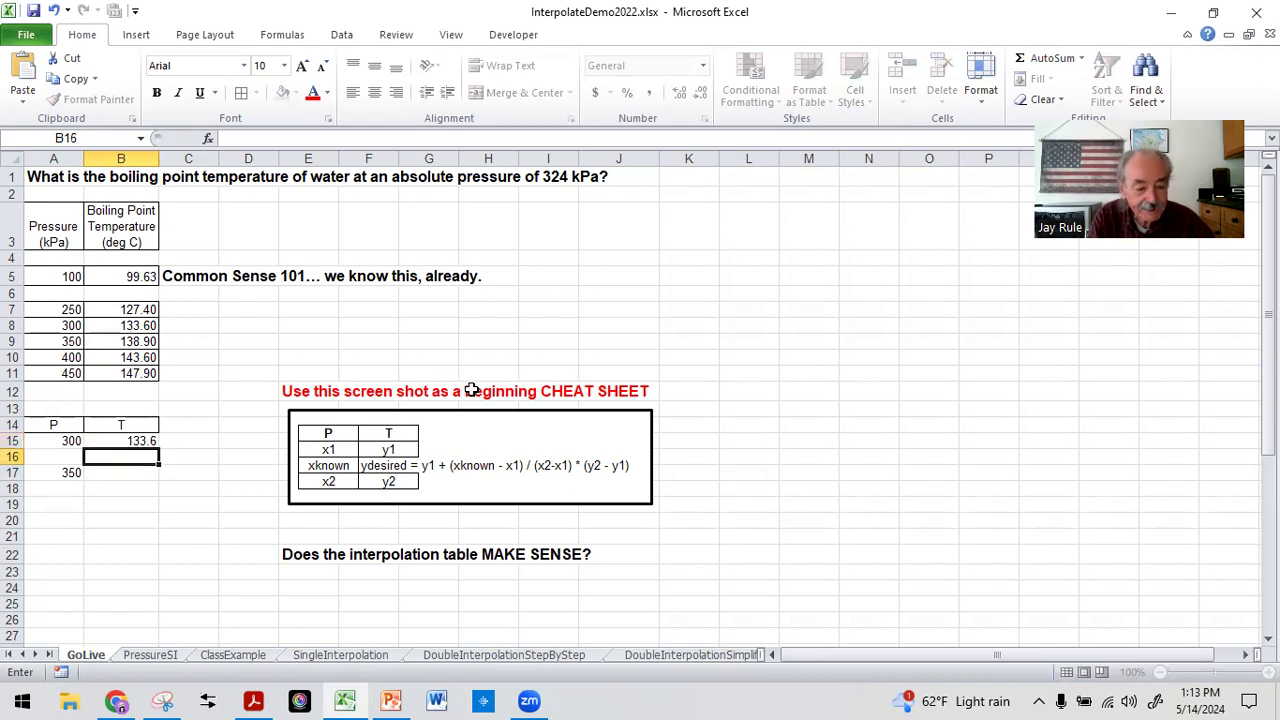
text(1)
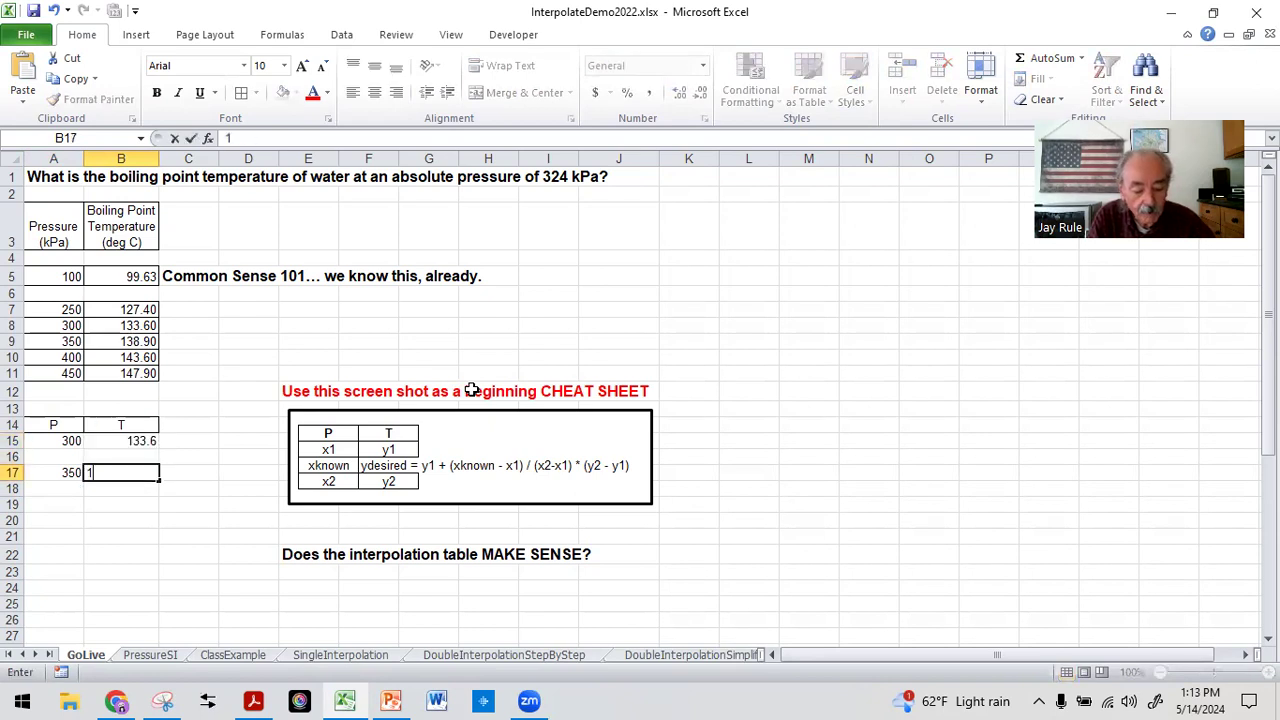
text(38.9)
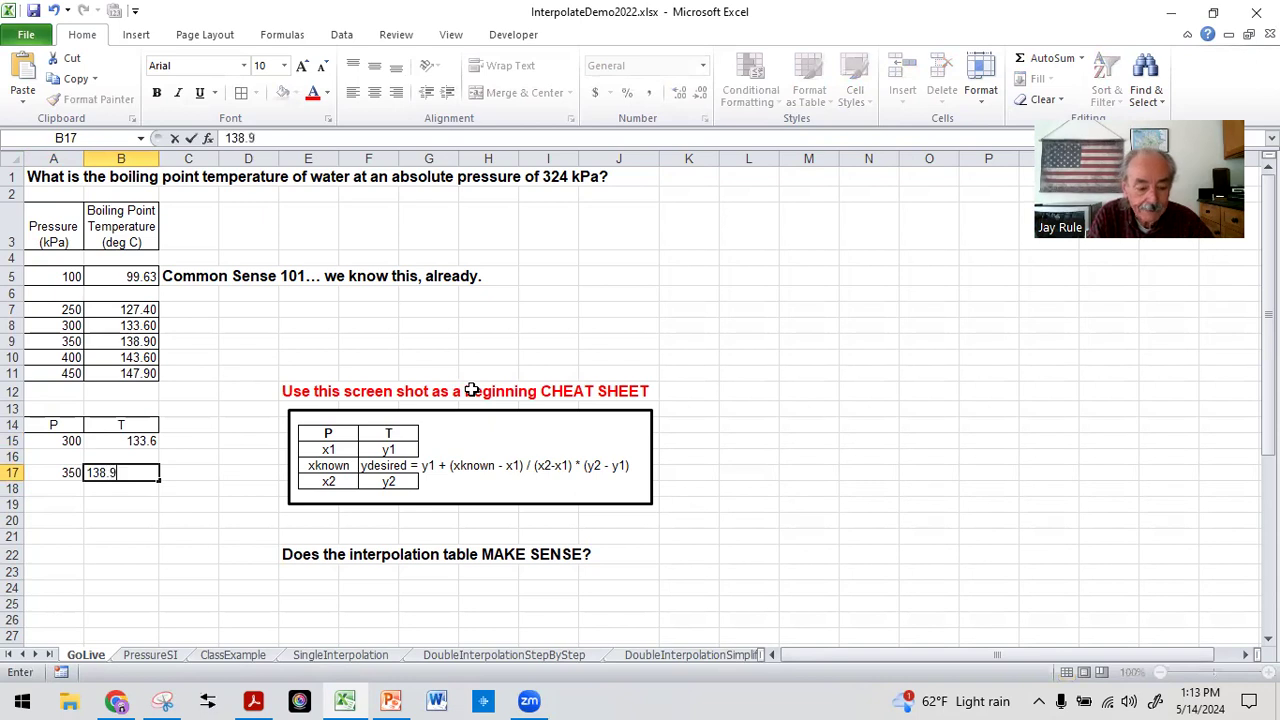
key(Return)
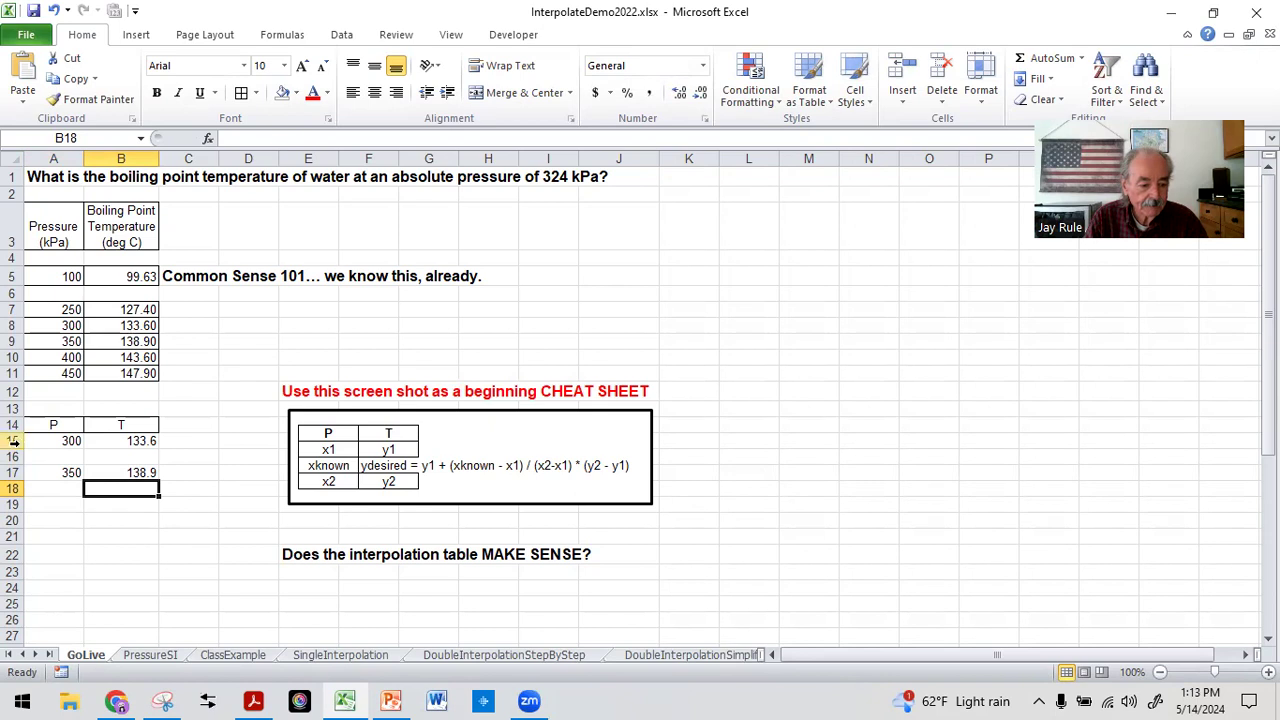
Fill the known data pairs in A15:B15 and A17:B17 with yellow
drag(30, 444, 135, 441)
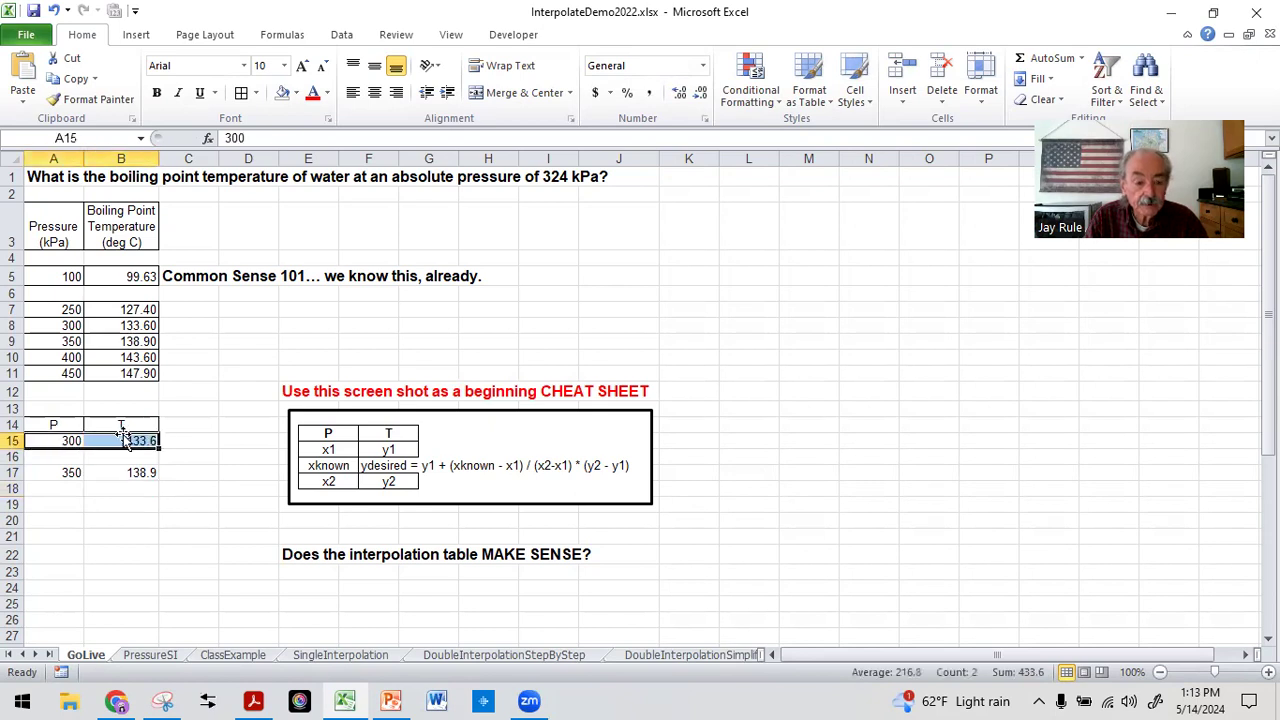
click(297, 92)
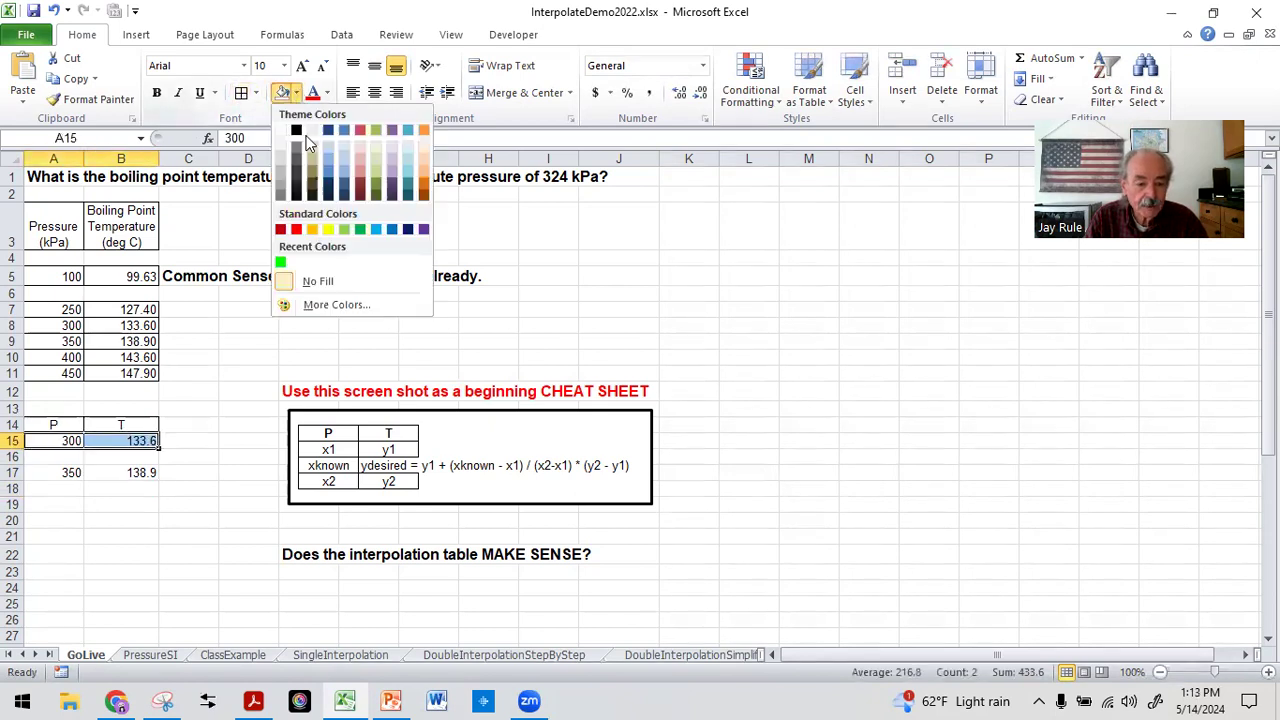
click(330, 231)
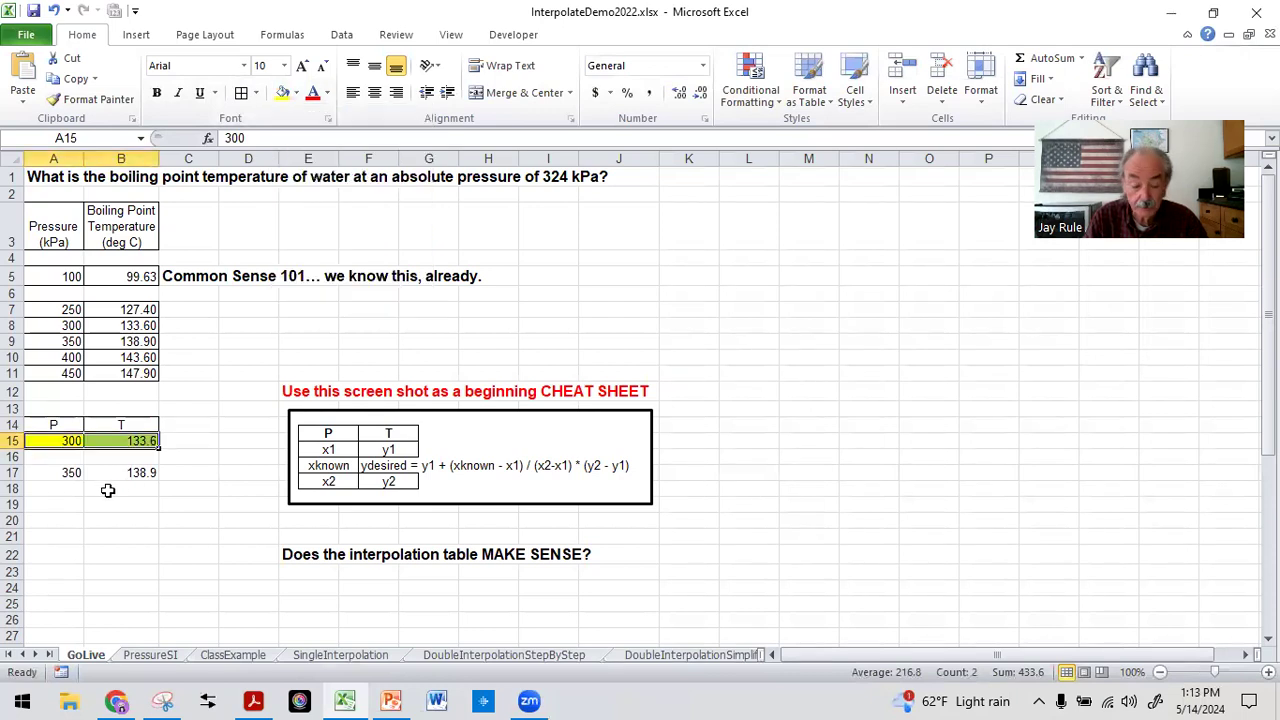
drag(40, 474, 130, 472)
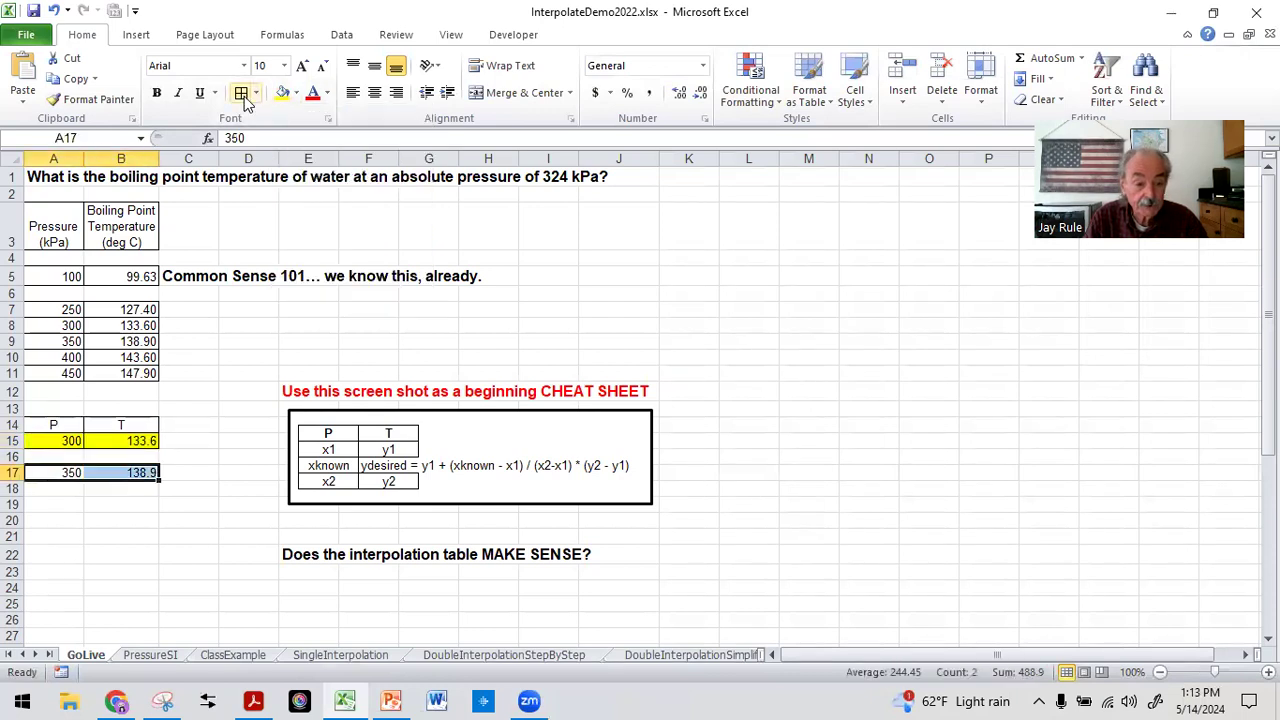
click(282, 92)
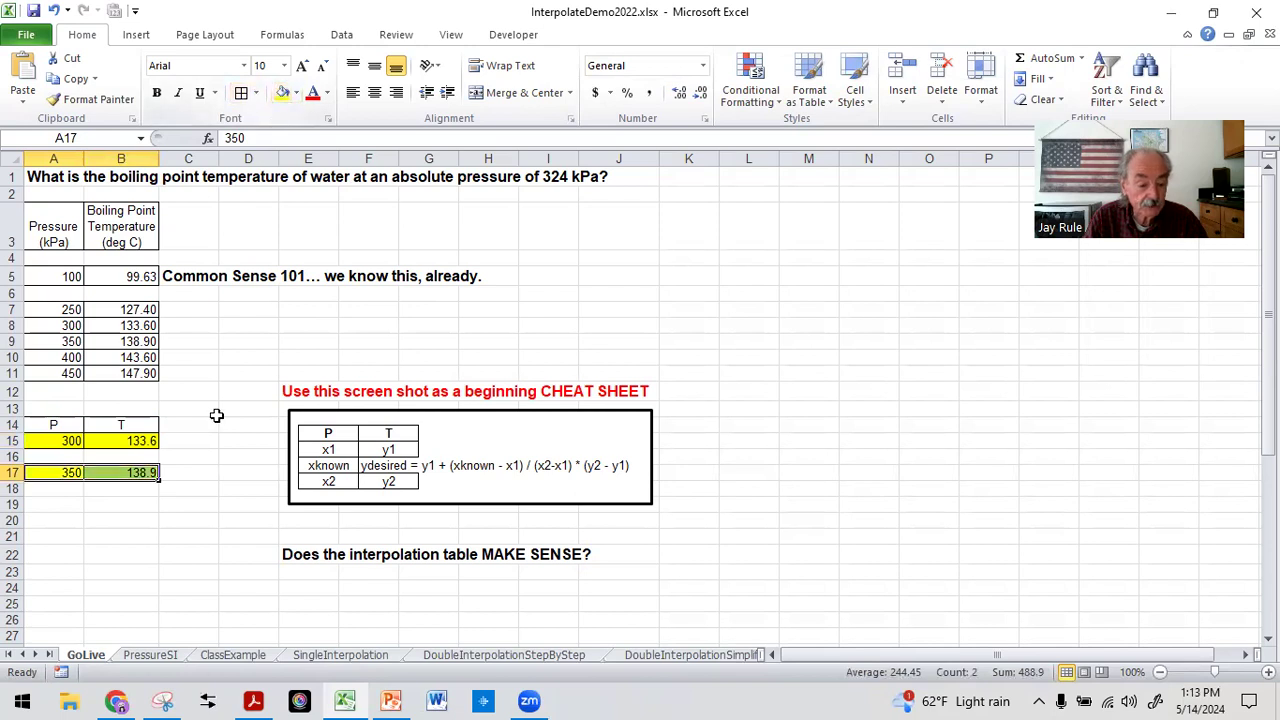
click(37, 548)
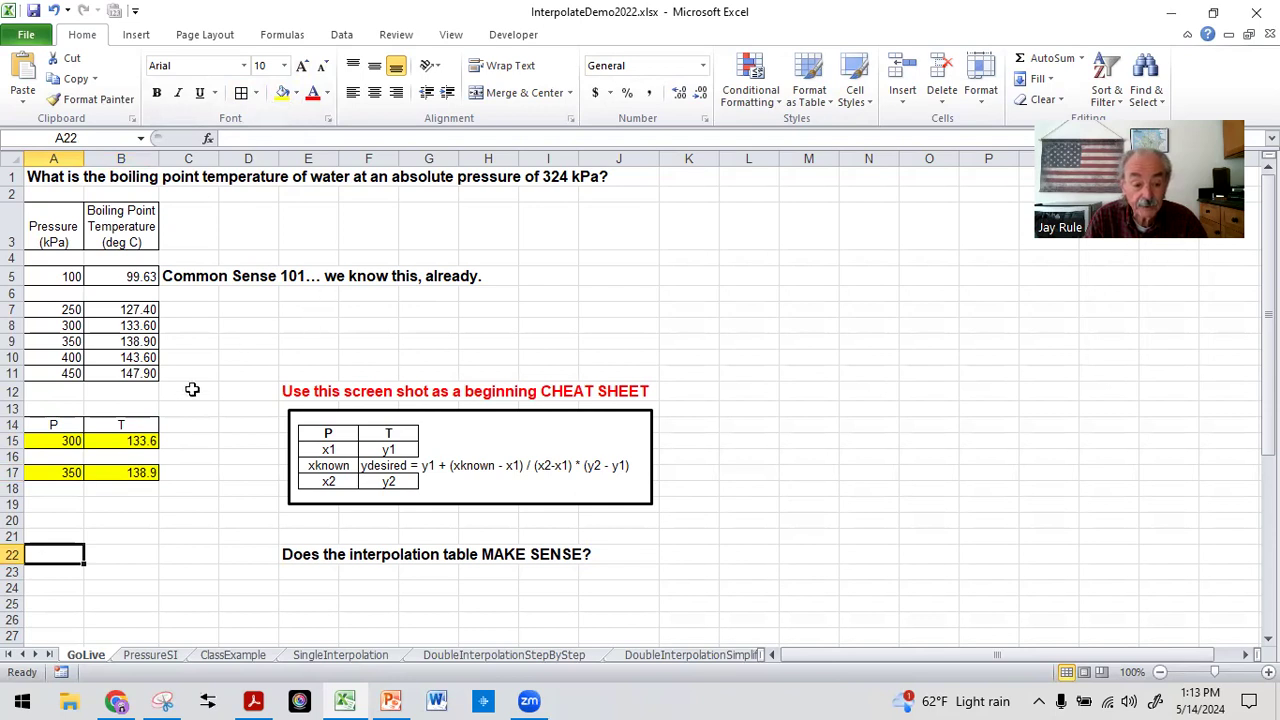
Enter the known pressure 325 in A16 and fill the cell with yellow
click(57, 456)
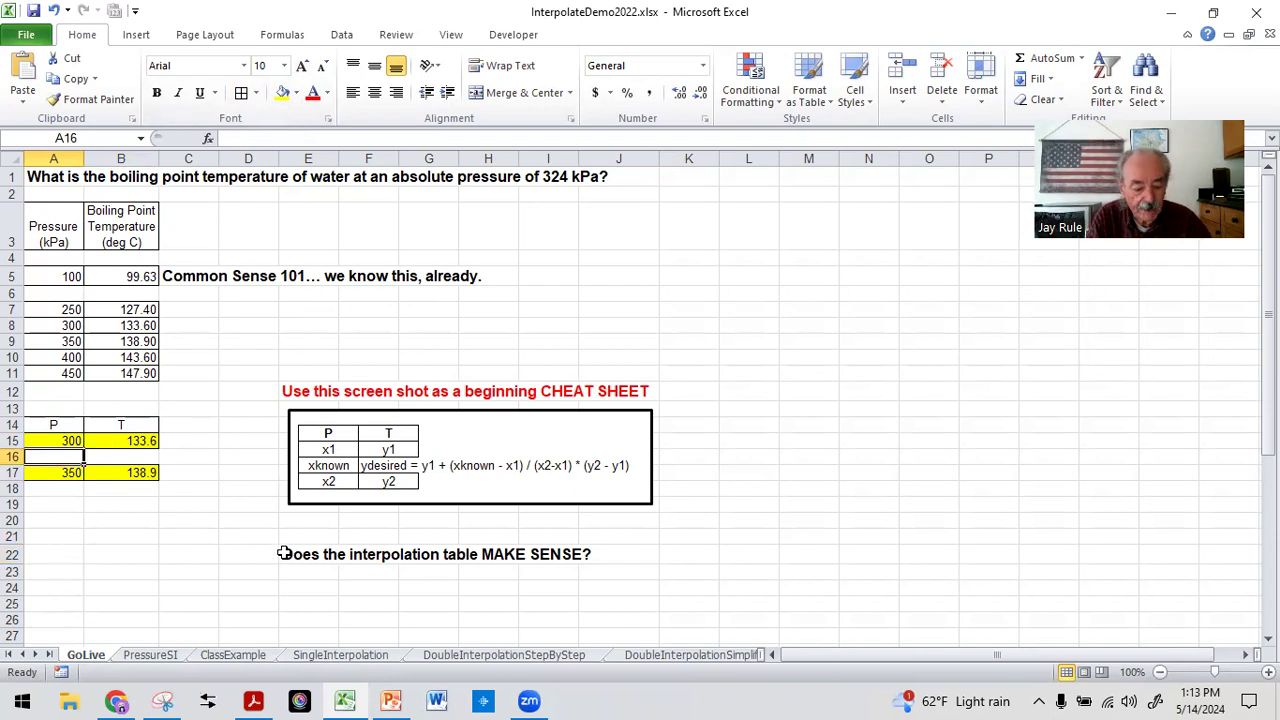
text(325)
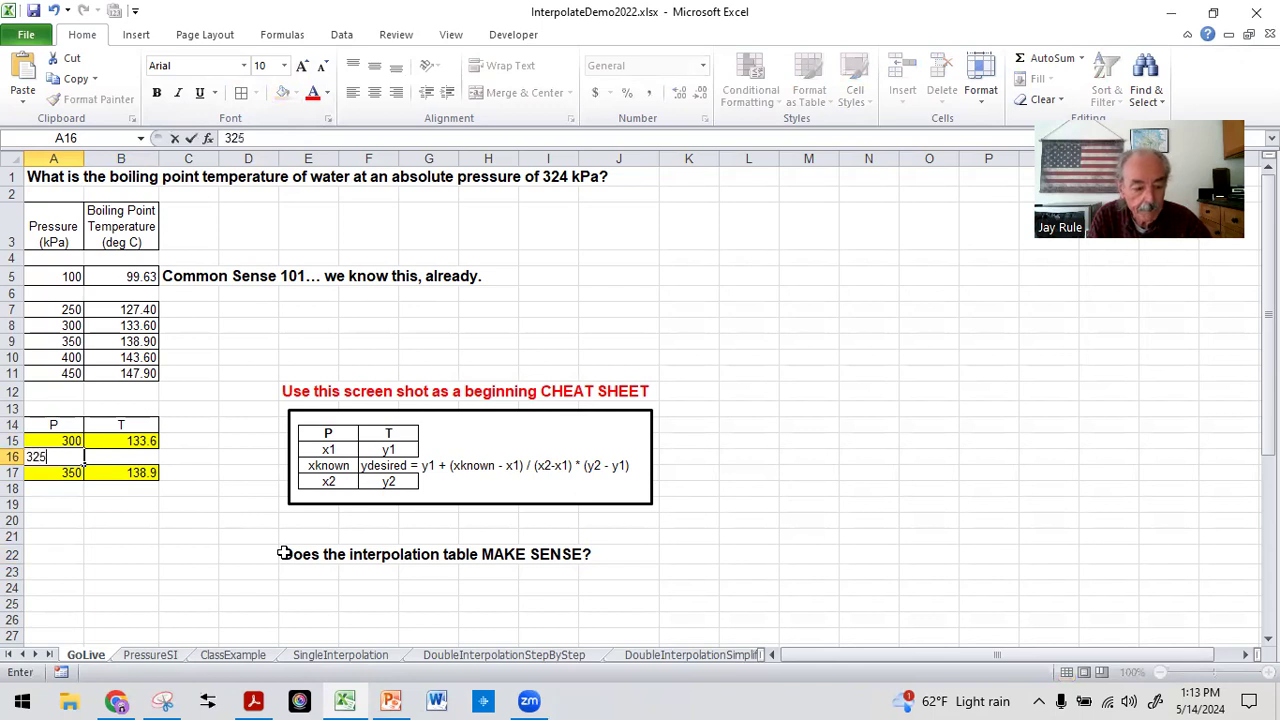
key(Return)
click(68, 456)
click(283, 92)
click(147, 572)
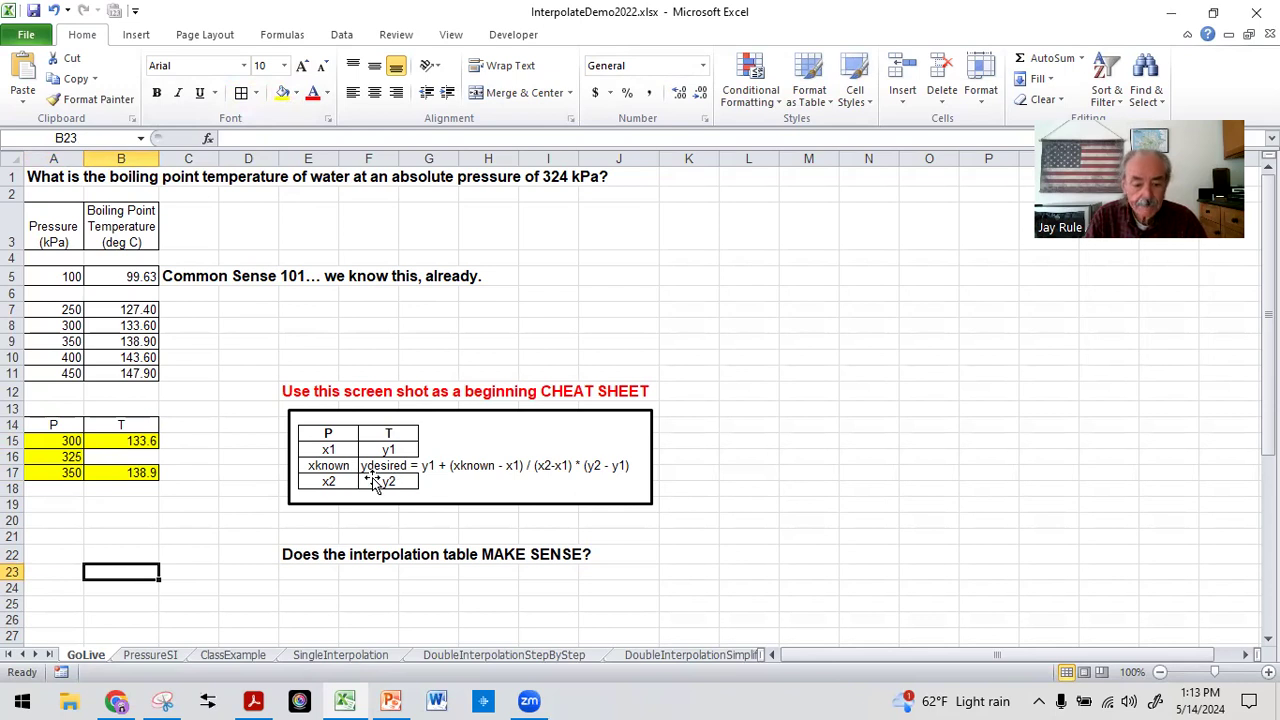
Begin the interpolation formula in B16 with =B15+(A16-A15), following the y1 + (xknown - x1) pattern of the cheat sheet
click(129, 456)
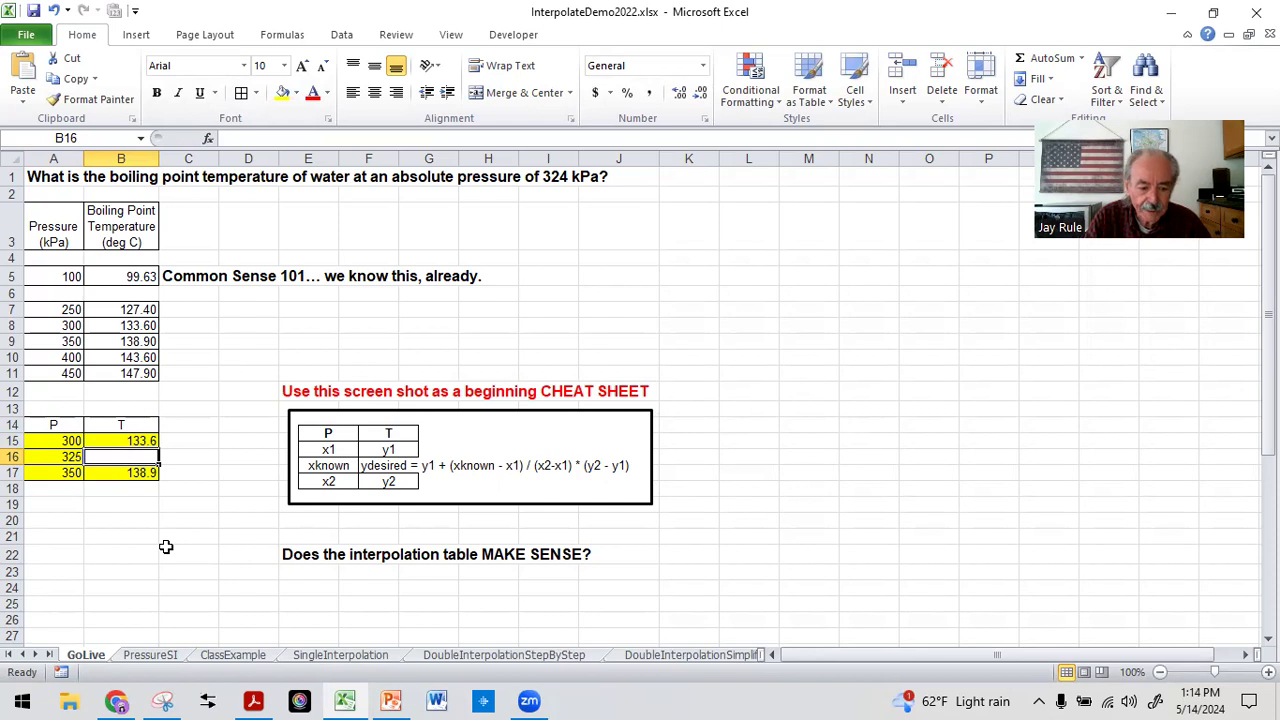
text(=)
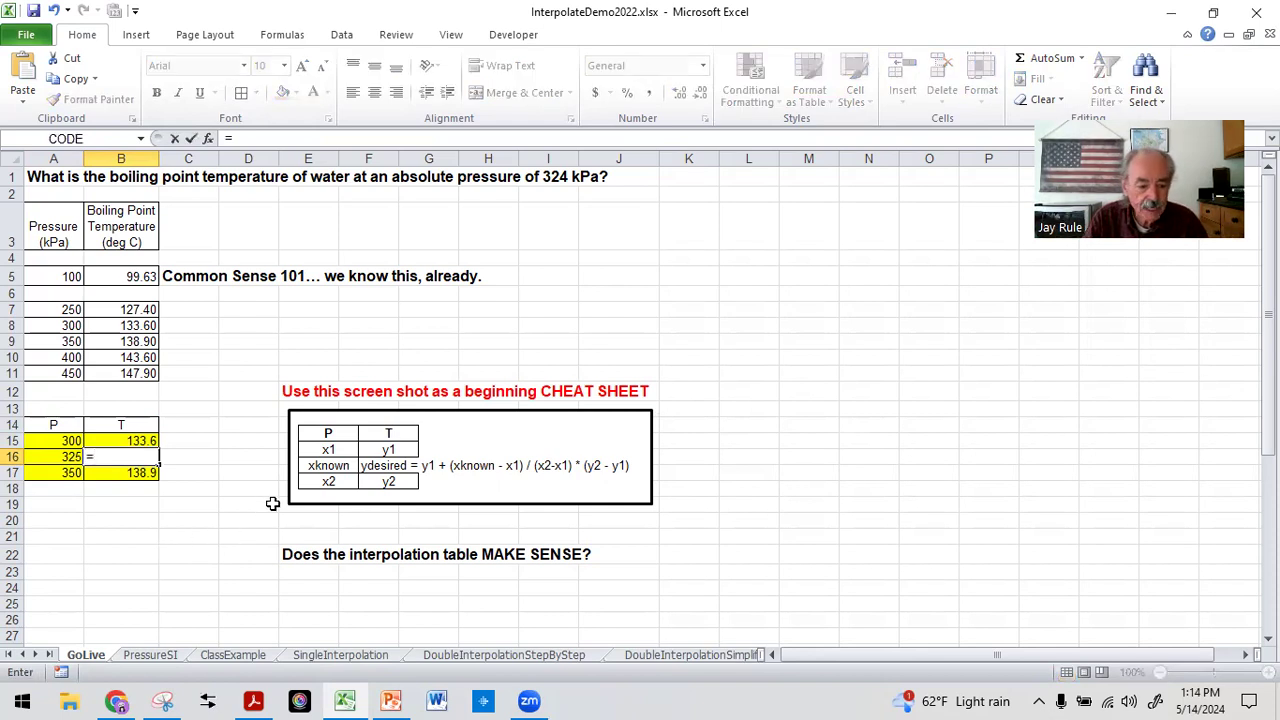
click(114, 440)
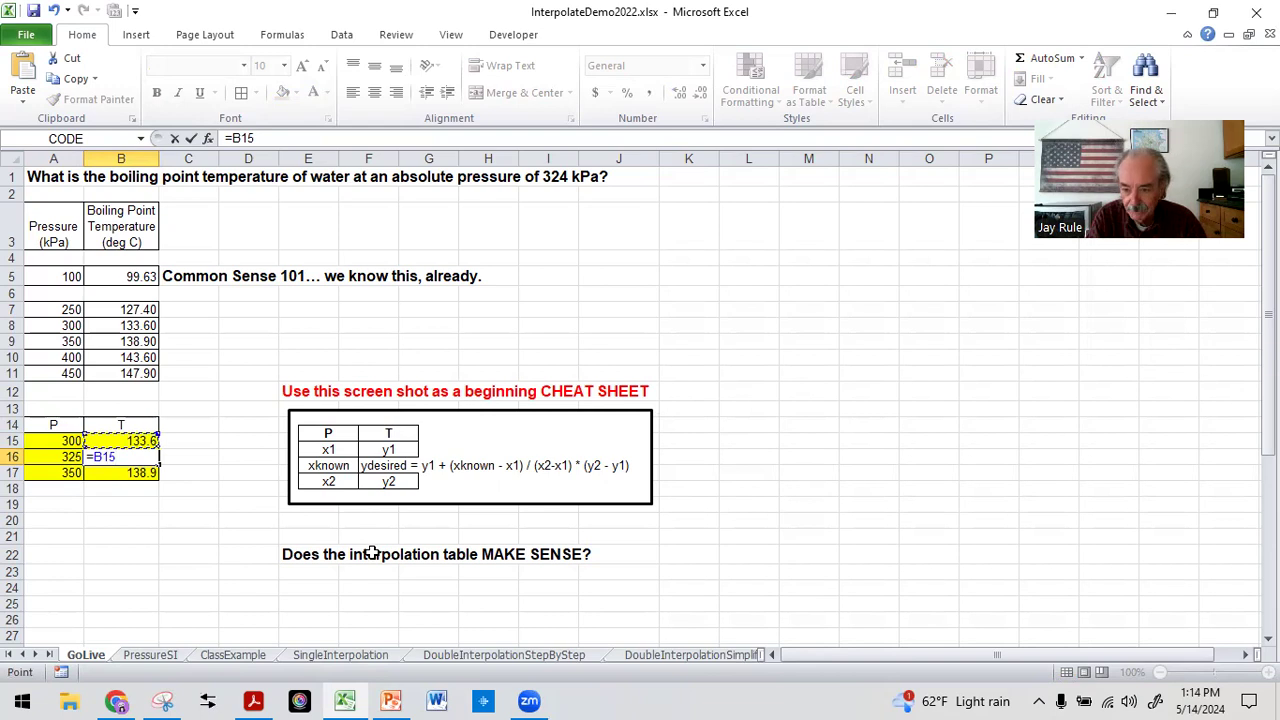
text(+)
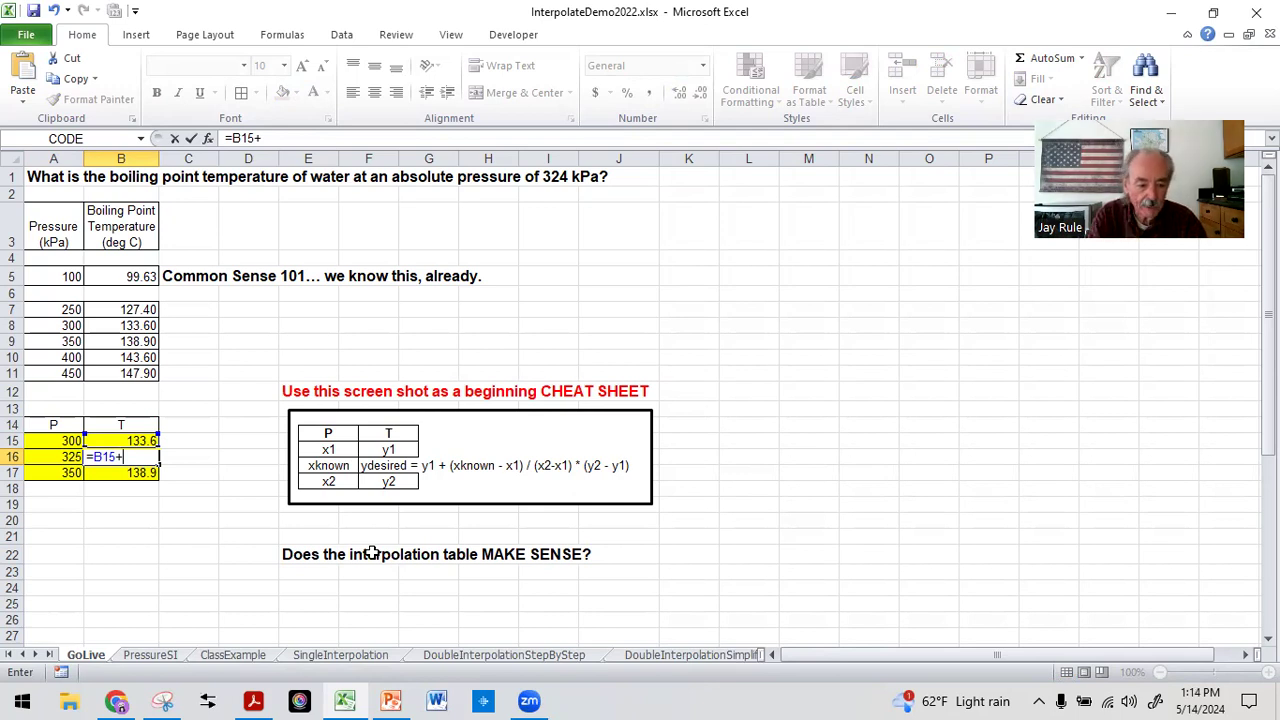
text(()
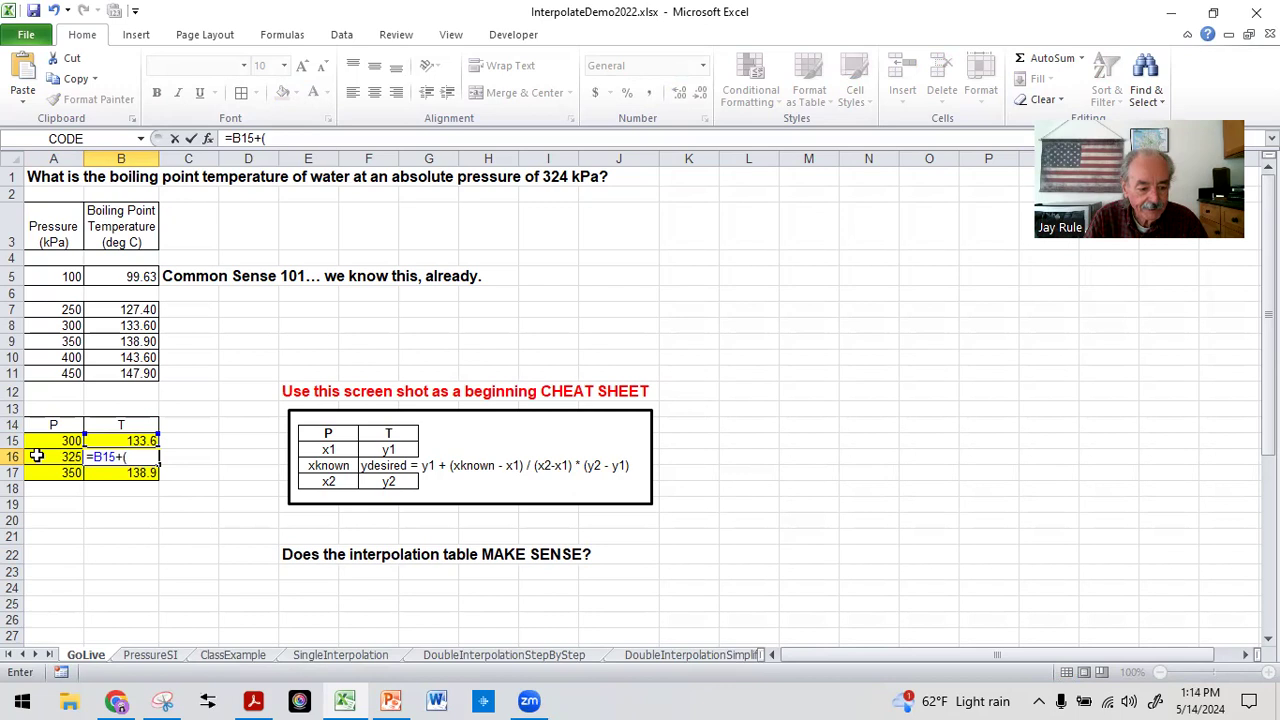
click(36, 456)
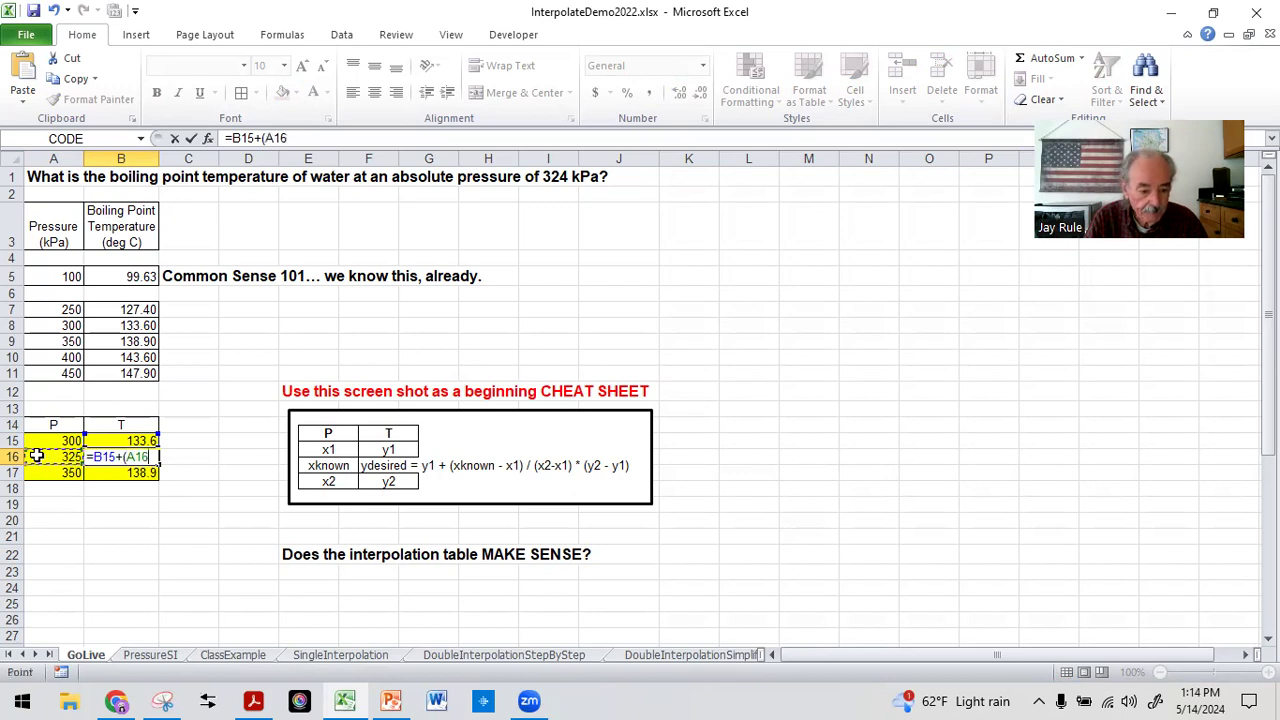
text(-)
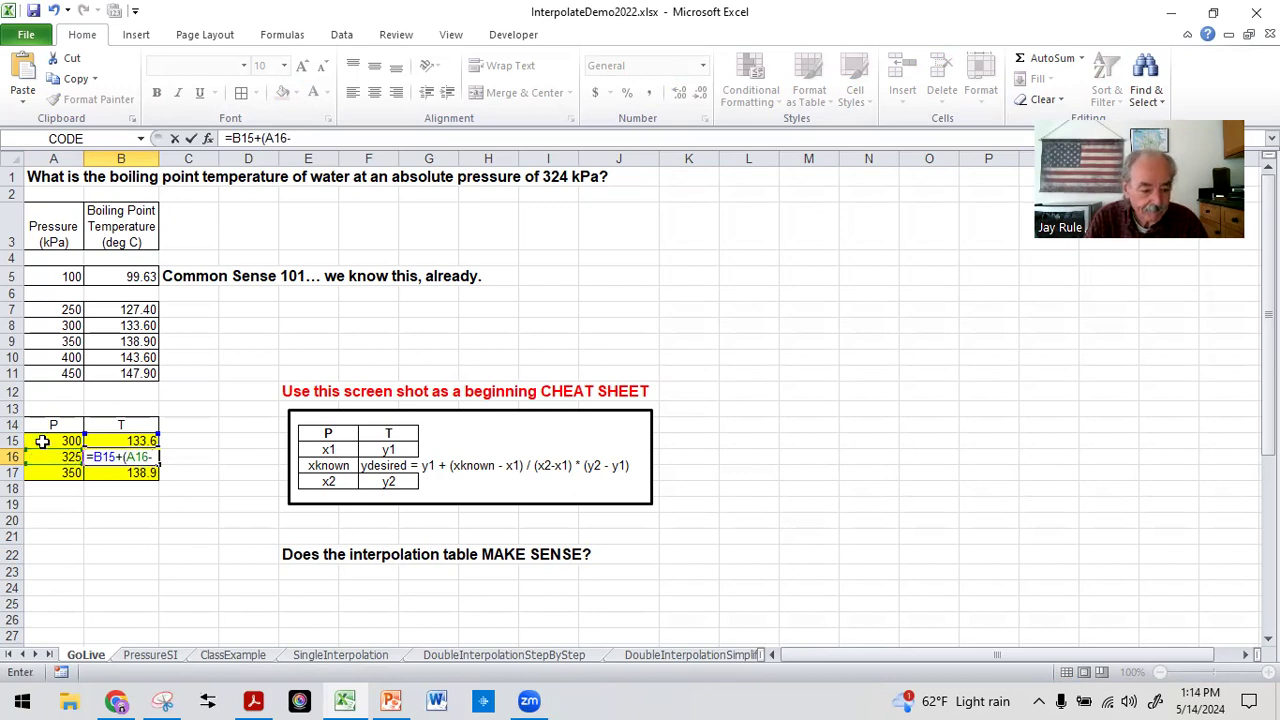
click(42, 440)
text()/()
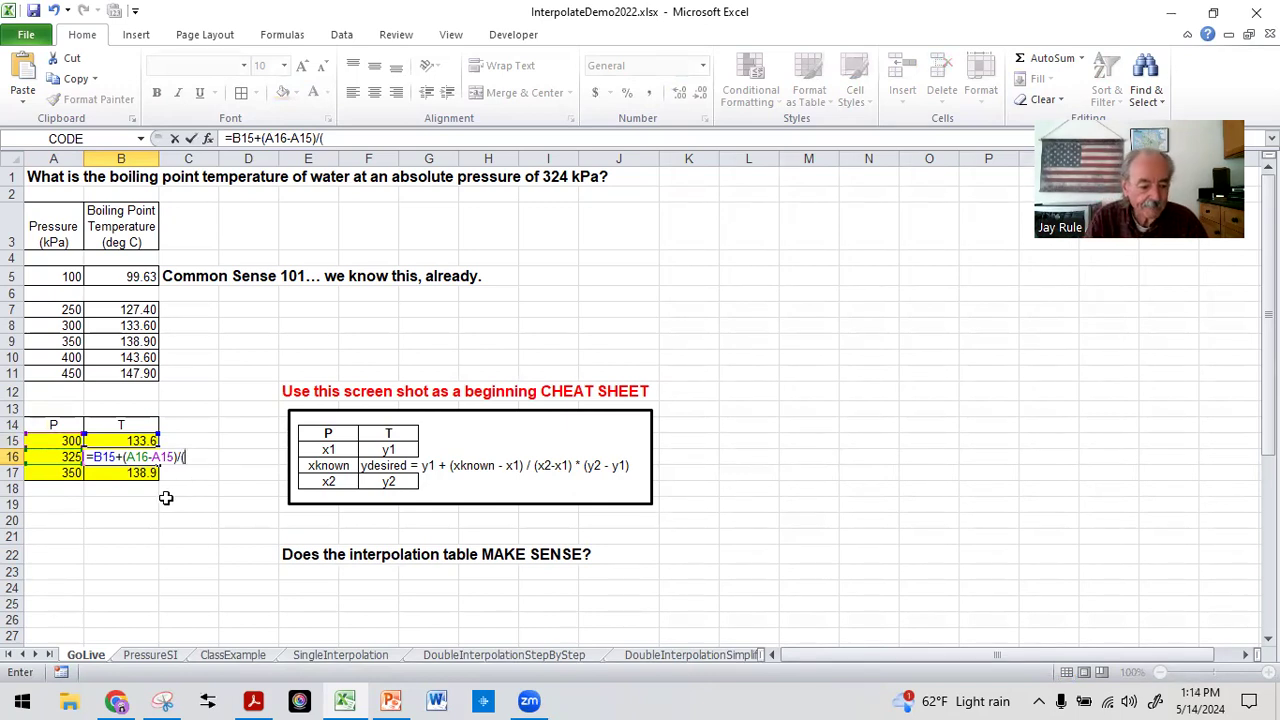
Extend the B16 formula by dividing by the pressure interval (A17-A15)
click(53, 473)
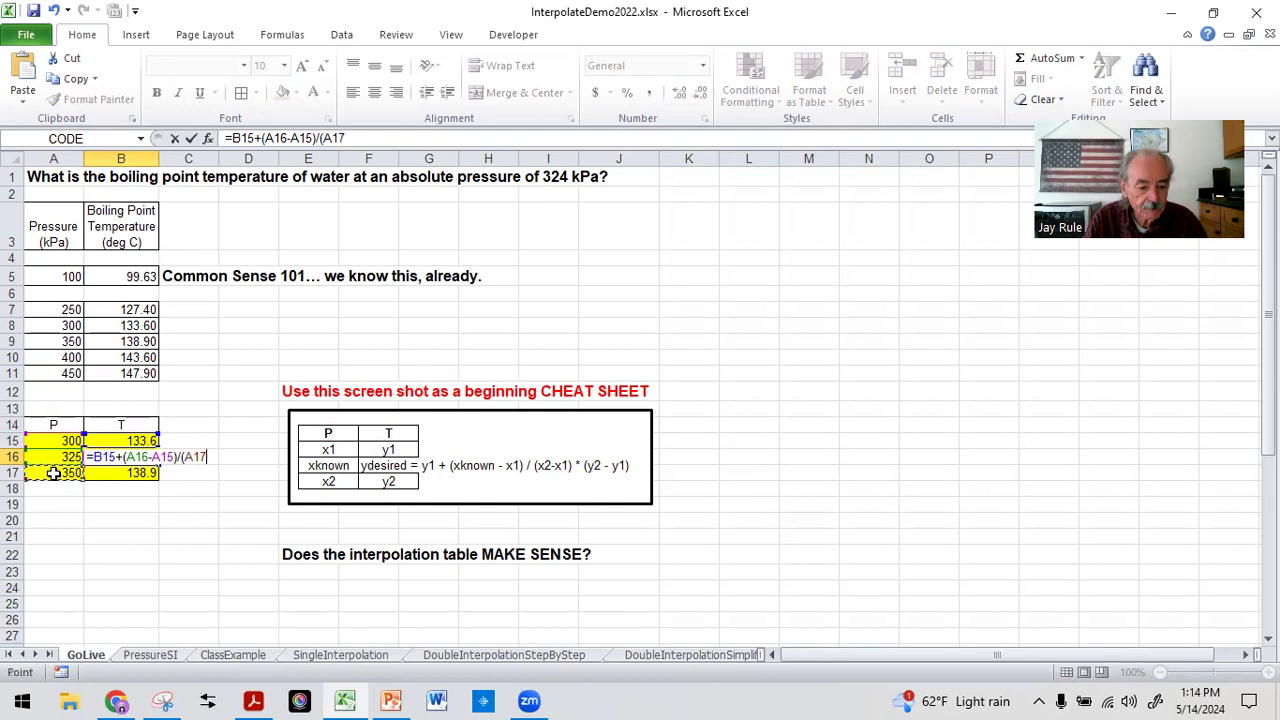
text(-)
click(49, 440)
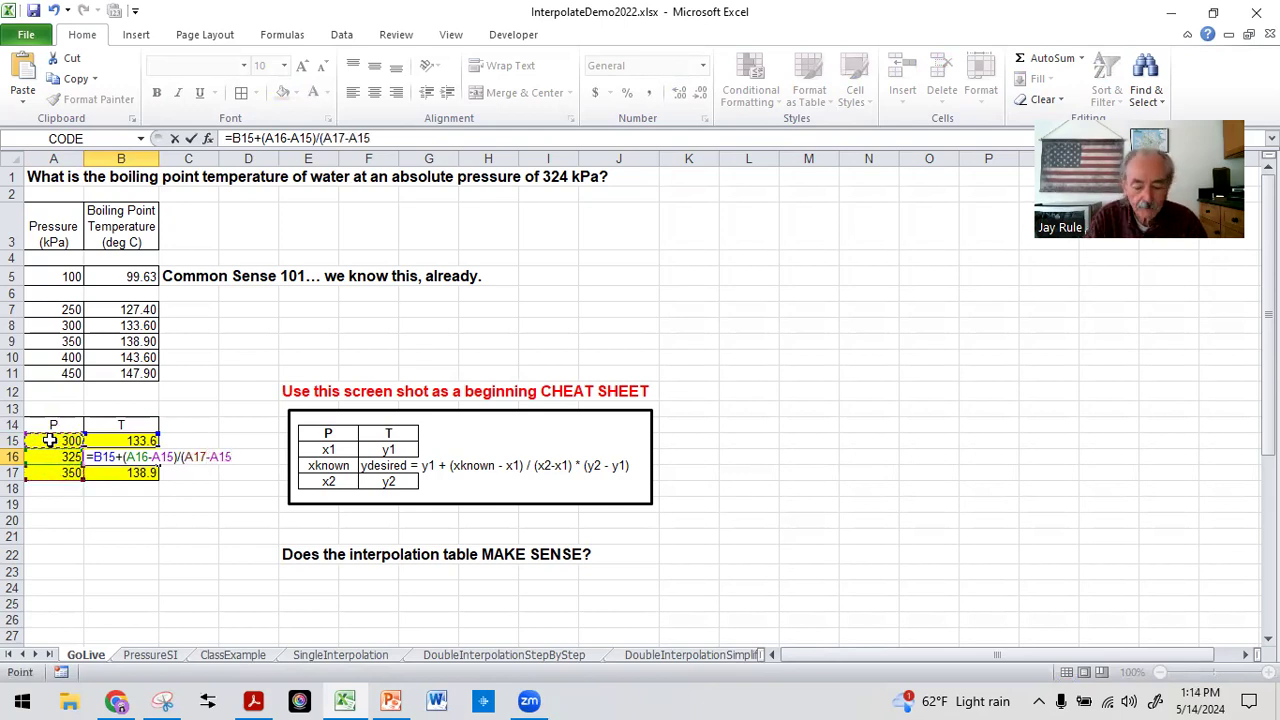
text())
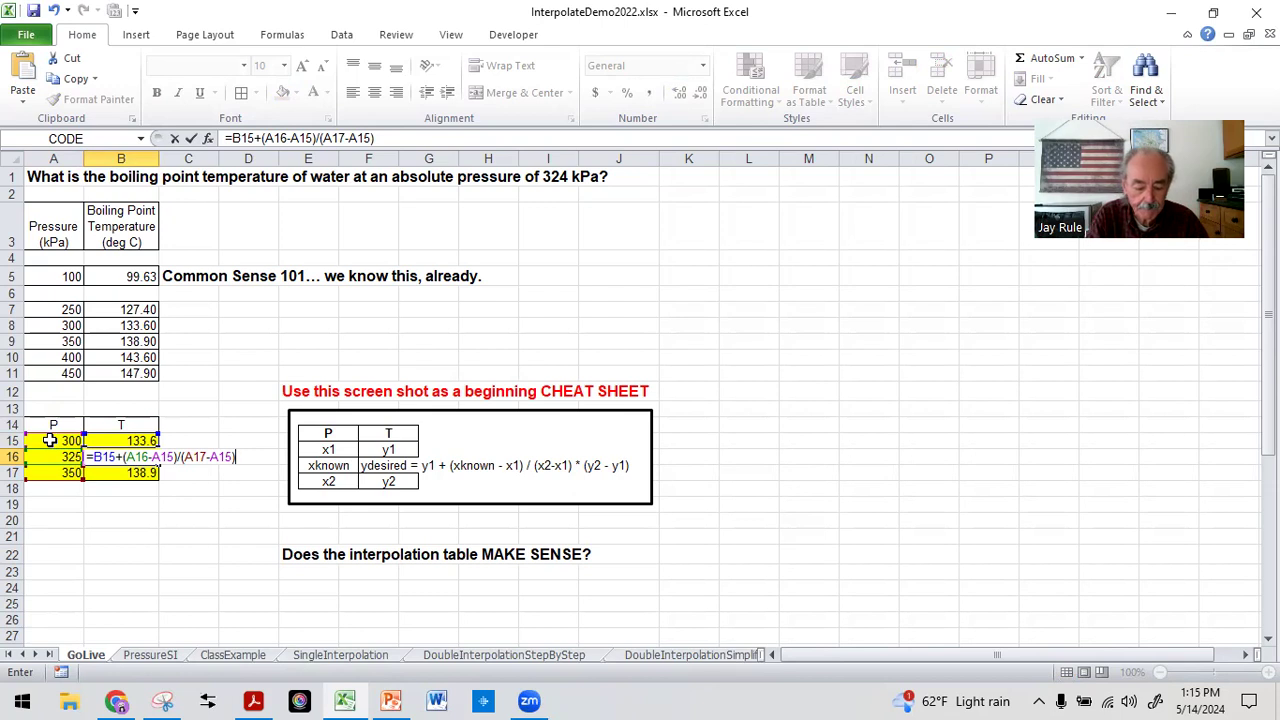
text(*)
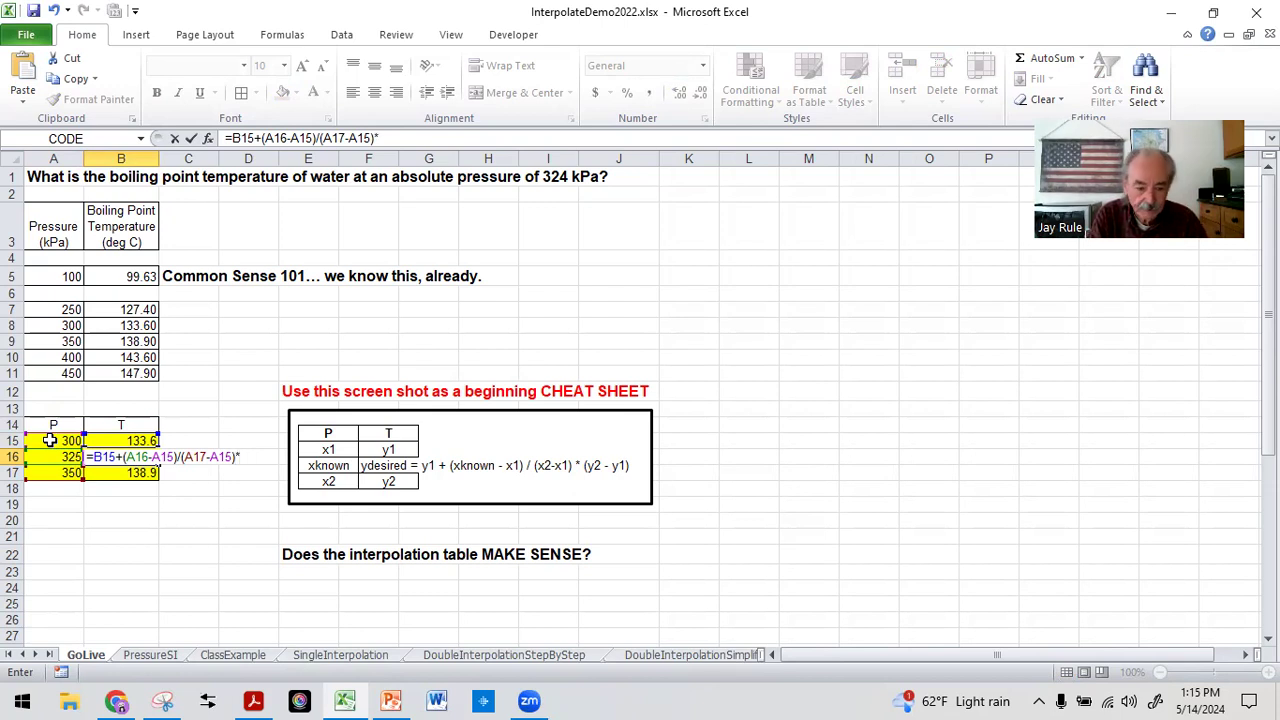
text(()
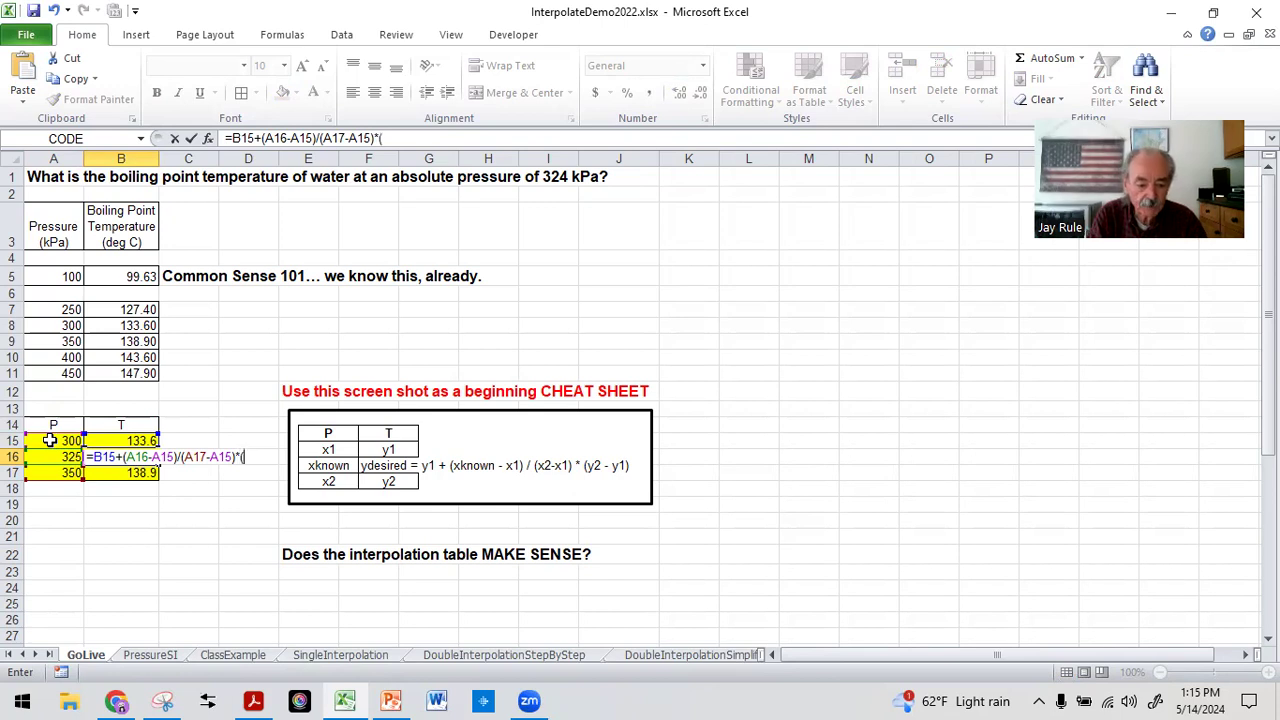
Complete the B16 formula by multiplying by the temperature difference, giving =B15+(A16-A15)/(A17-A15)*(B17-B15), and review the entered formula
click(110, 474)
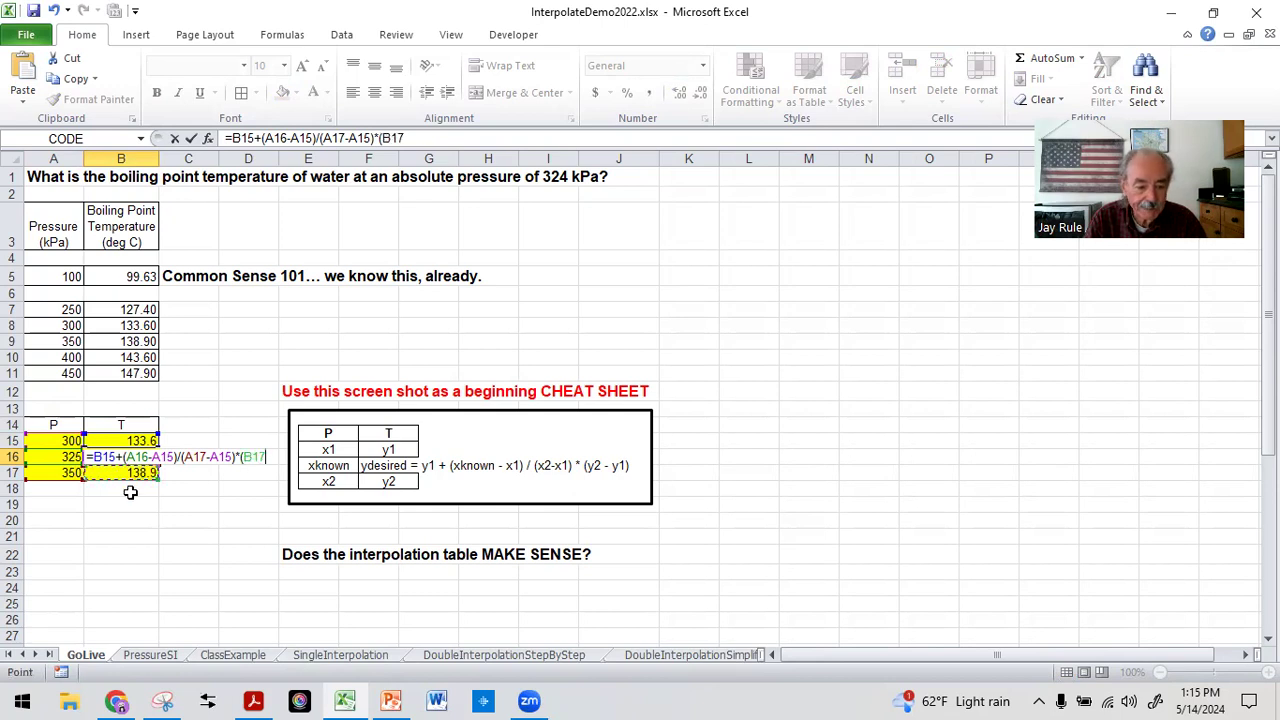
text(-)
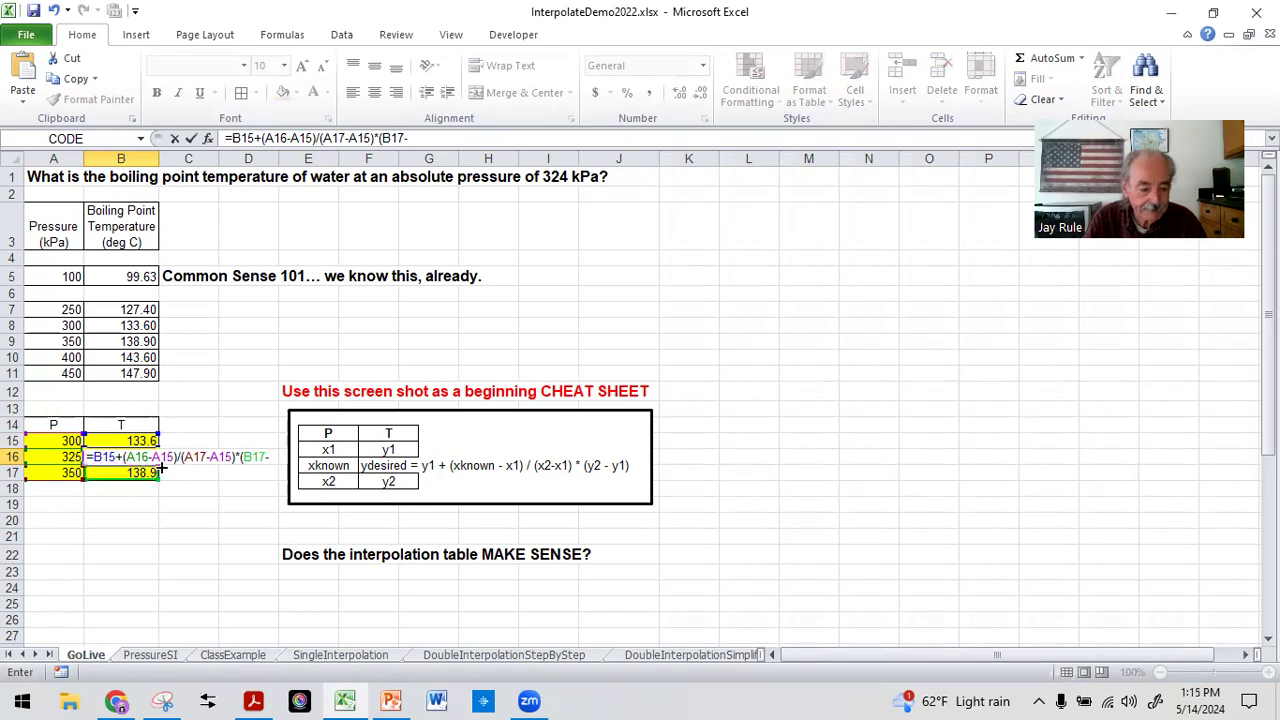
click(112, 441)
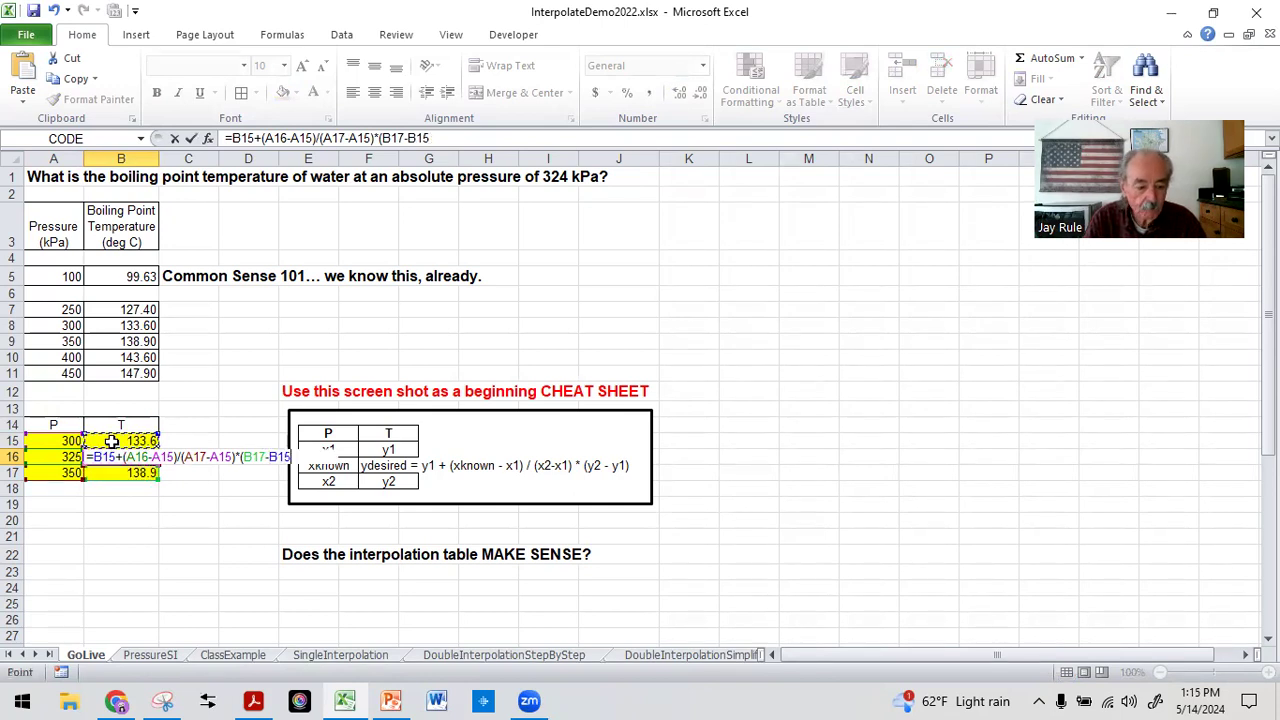
text())
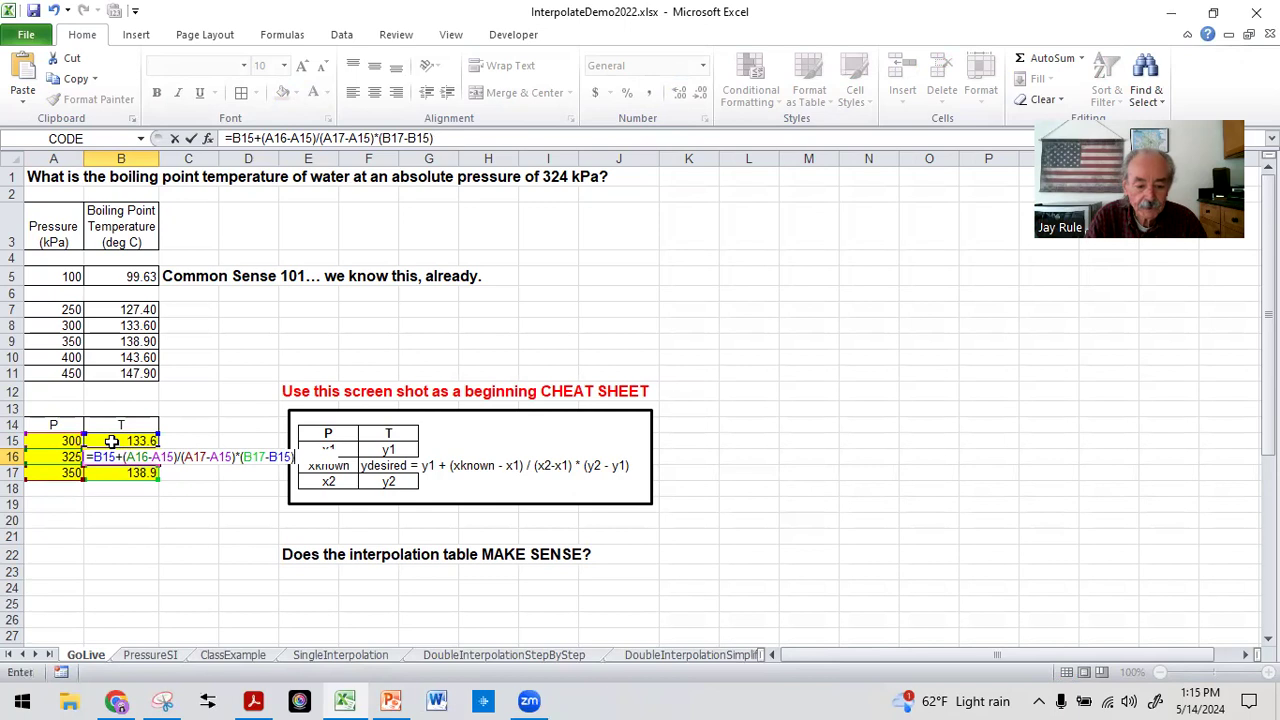
key(Return)
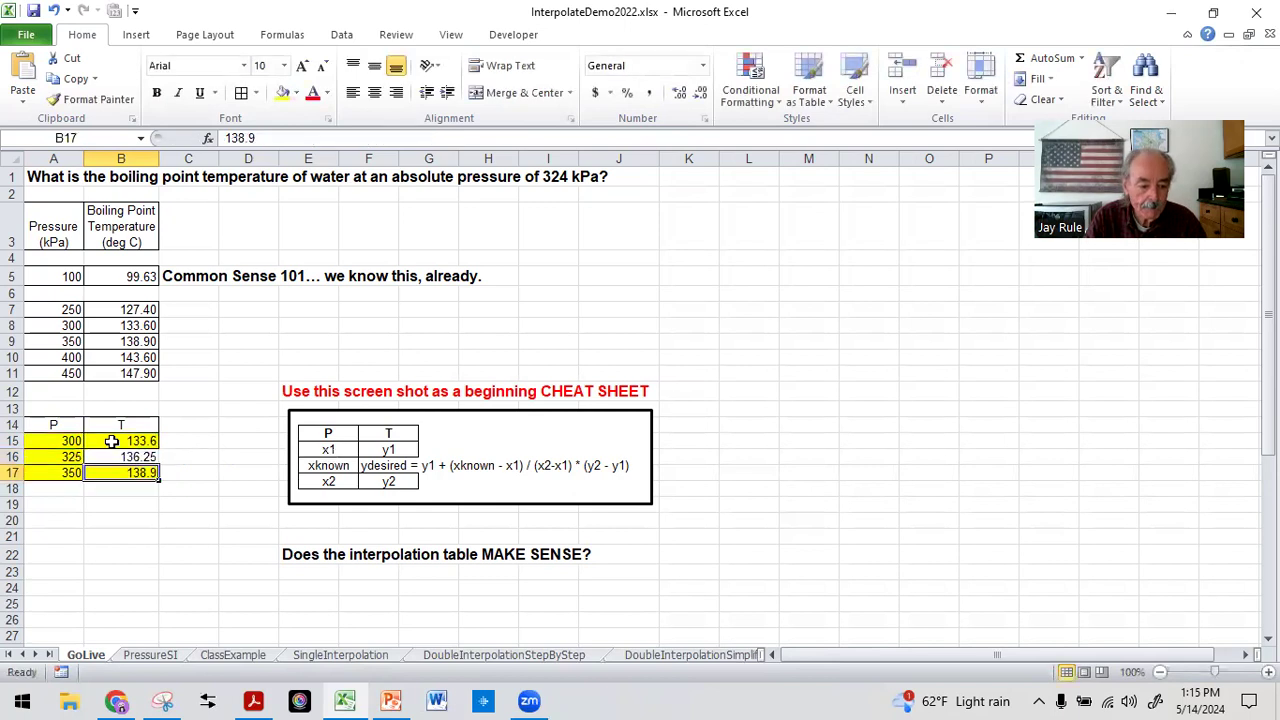
click(107, 533)
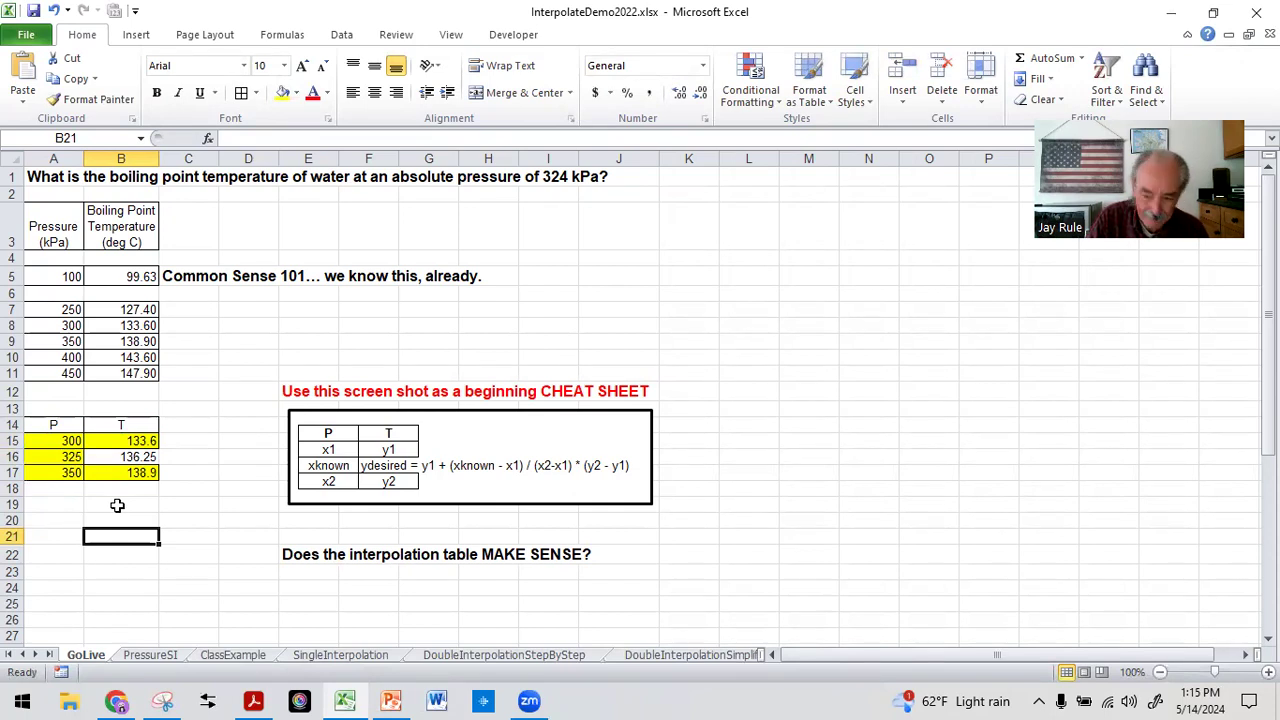
click(128, 452)
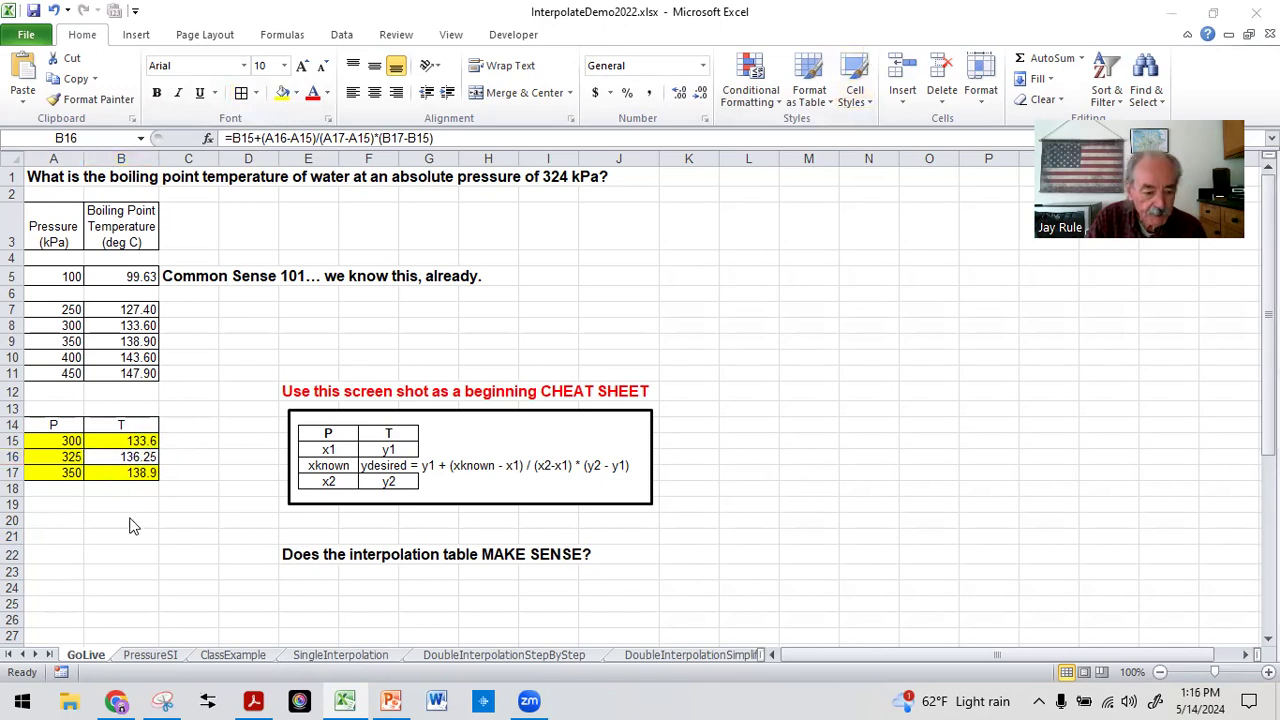
Format the temperatures in B15:B17 as Number with 1 decimal place
click(120, 504)
click(112, 447)
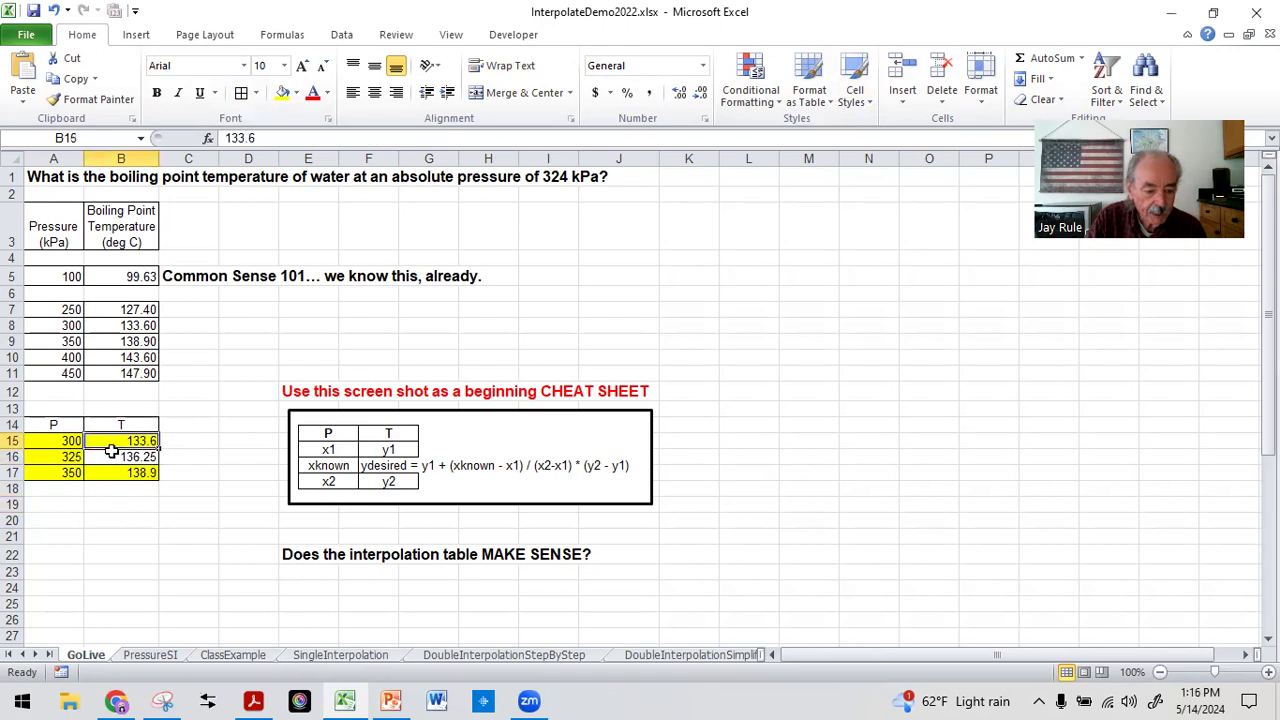
drag(112, 450, 112, 471)
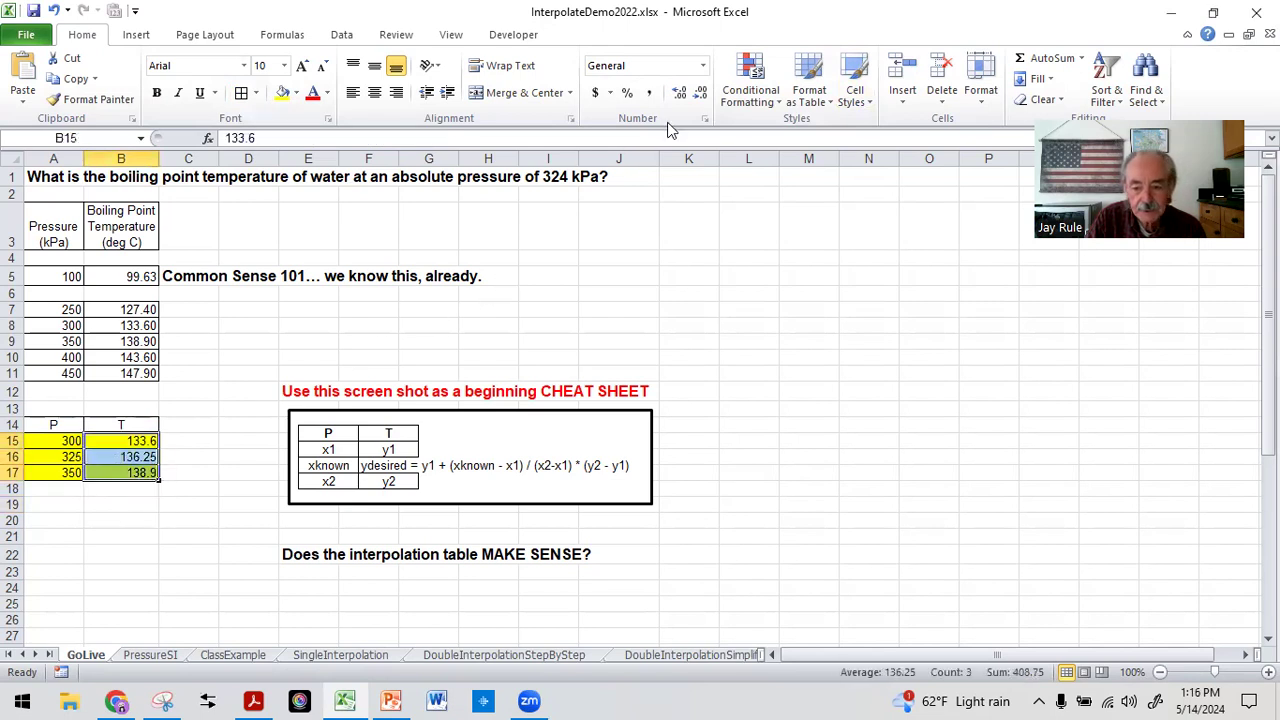
click(704, 118)
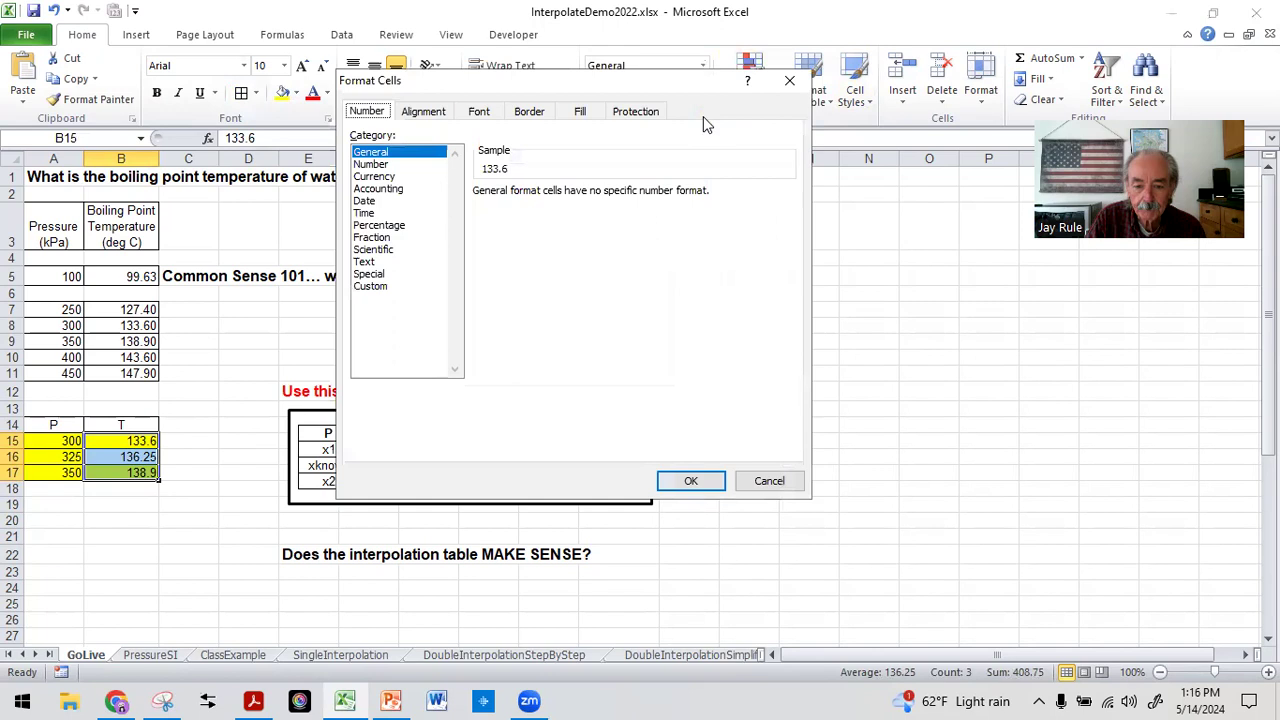
click(368, 165)
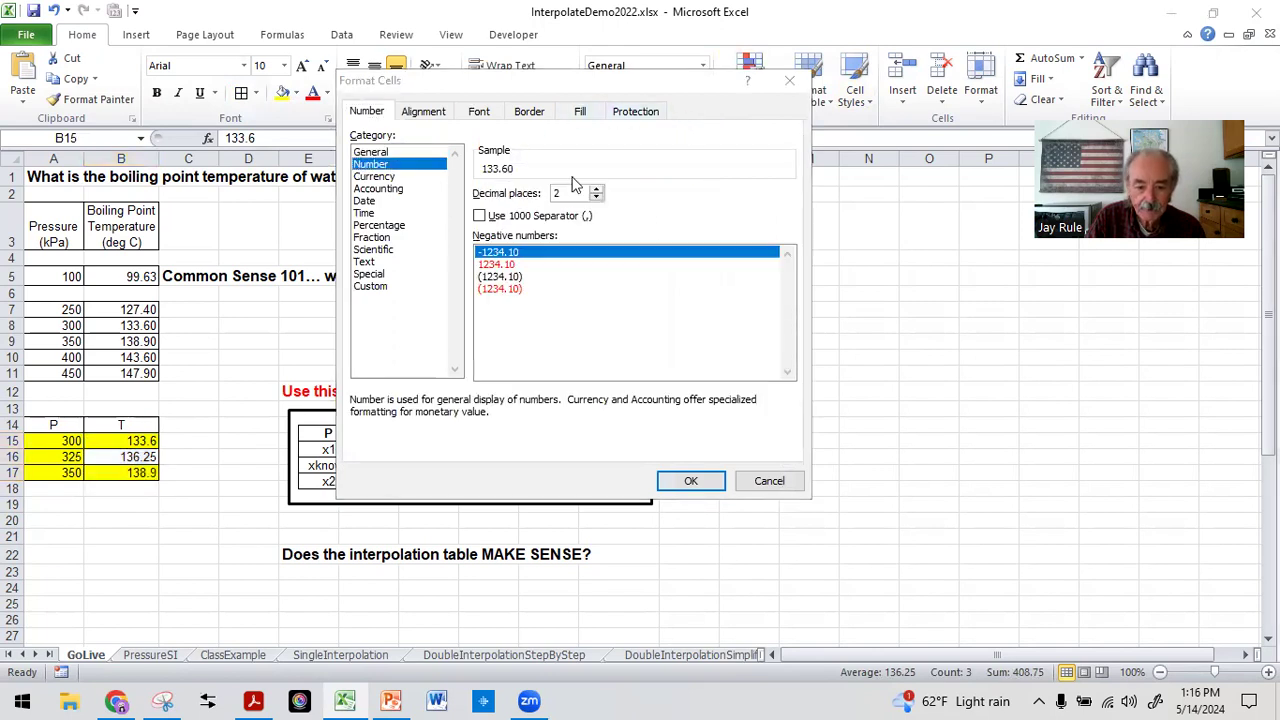
click(596, 198)
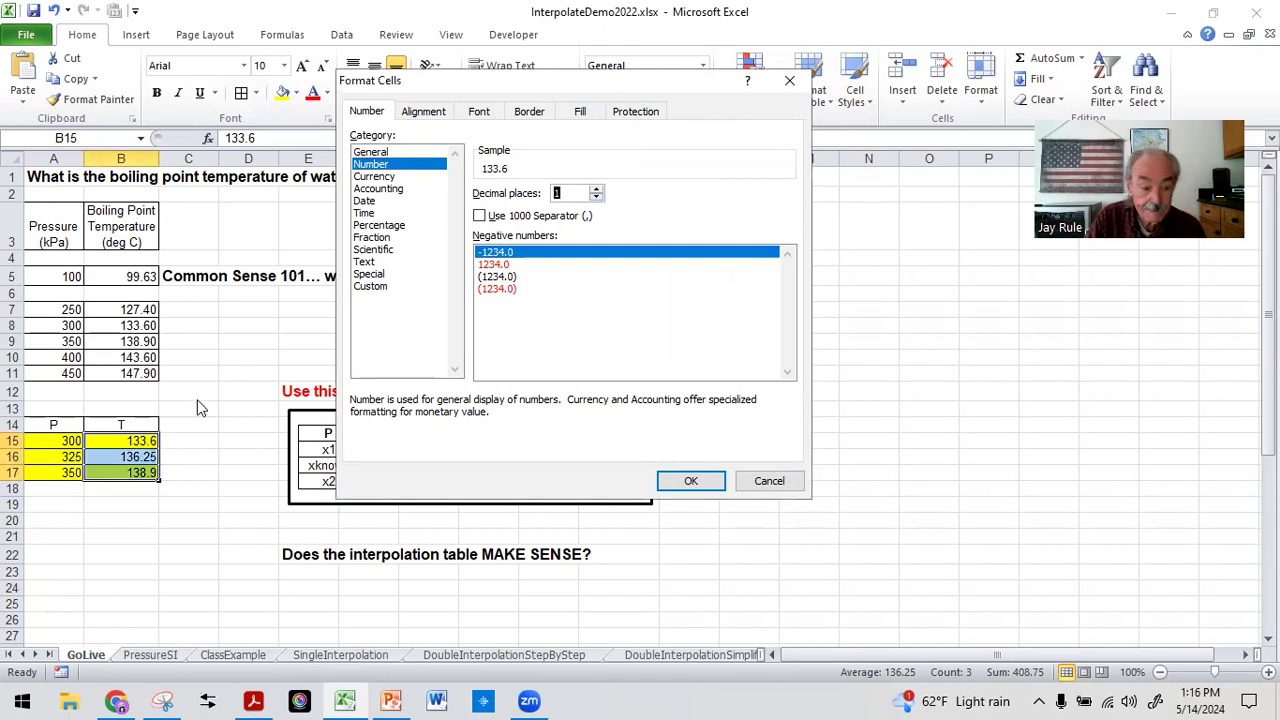
click(690, 481)
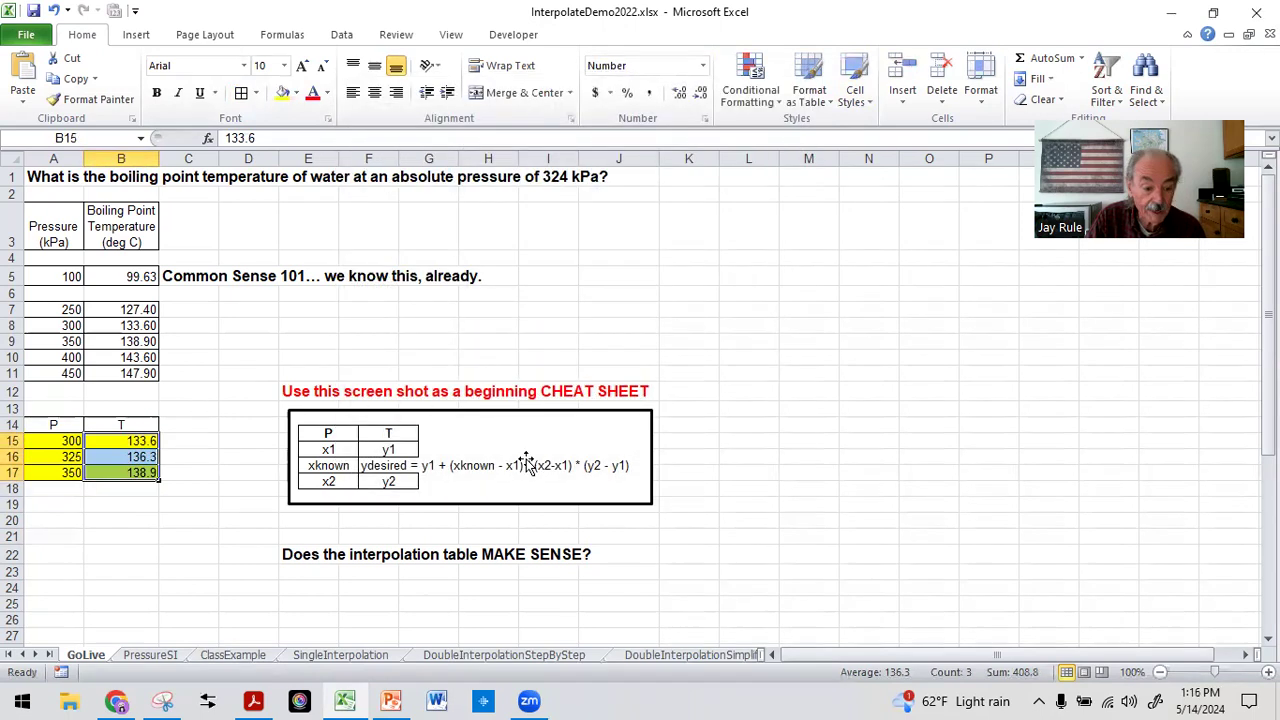
click(98, 535)
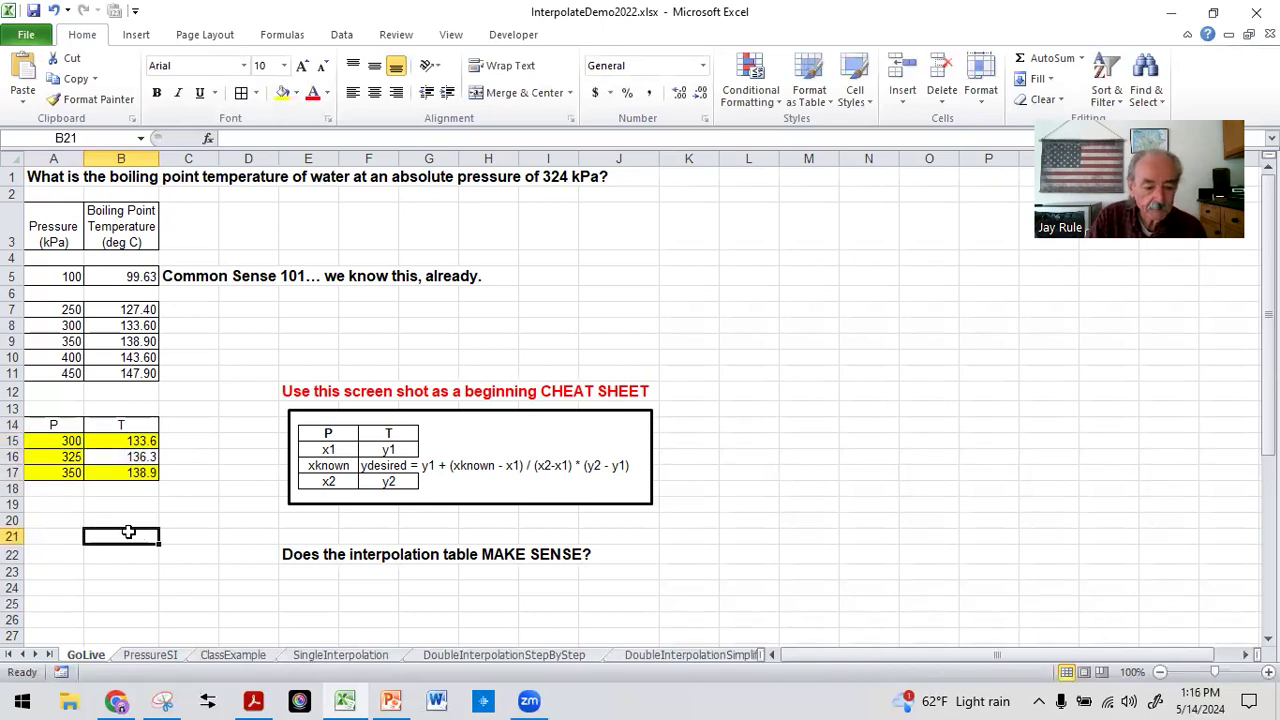
Set the number format of the temperatures in B15:B17 to 2 decimal places
drag(124, 441, 123, 471)
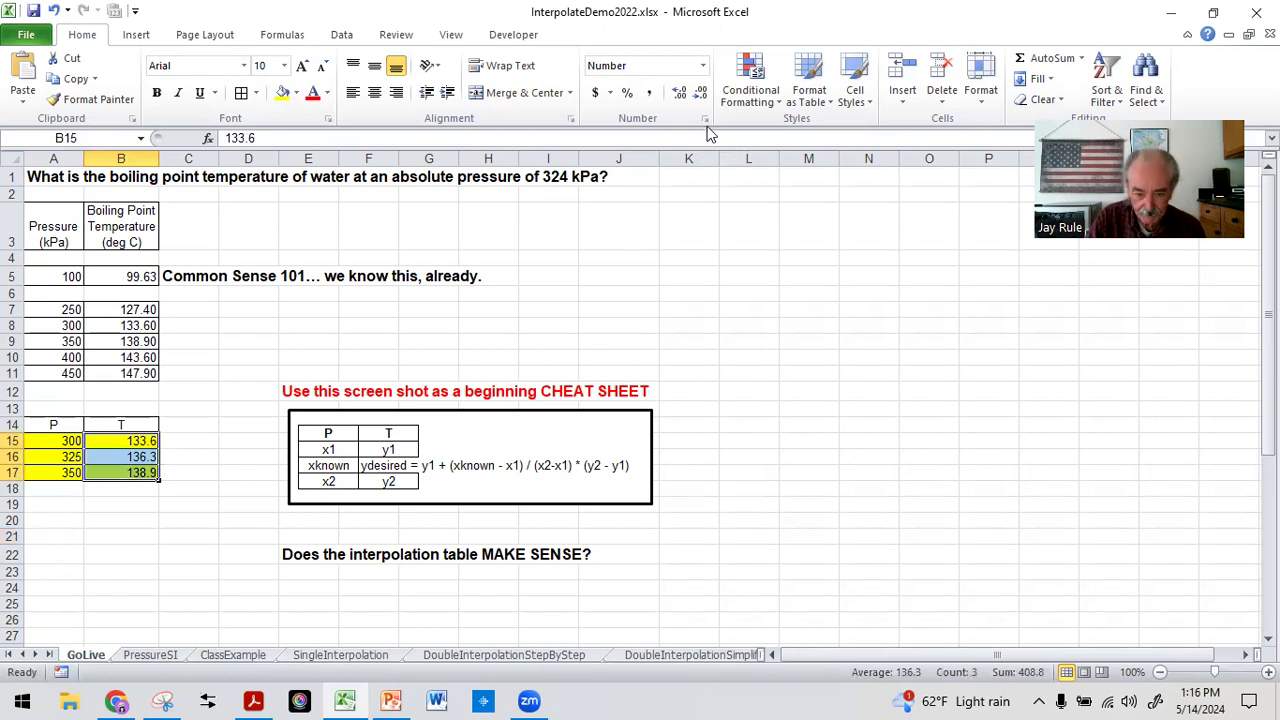
click(705, 119)
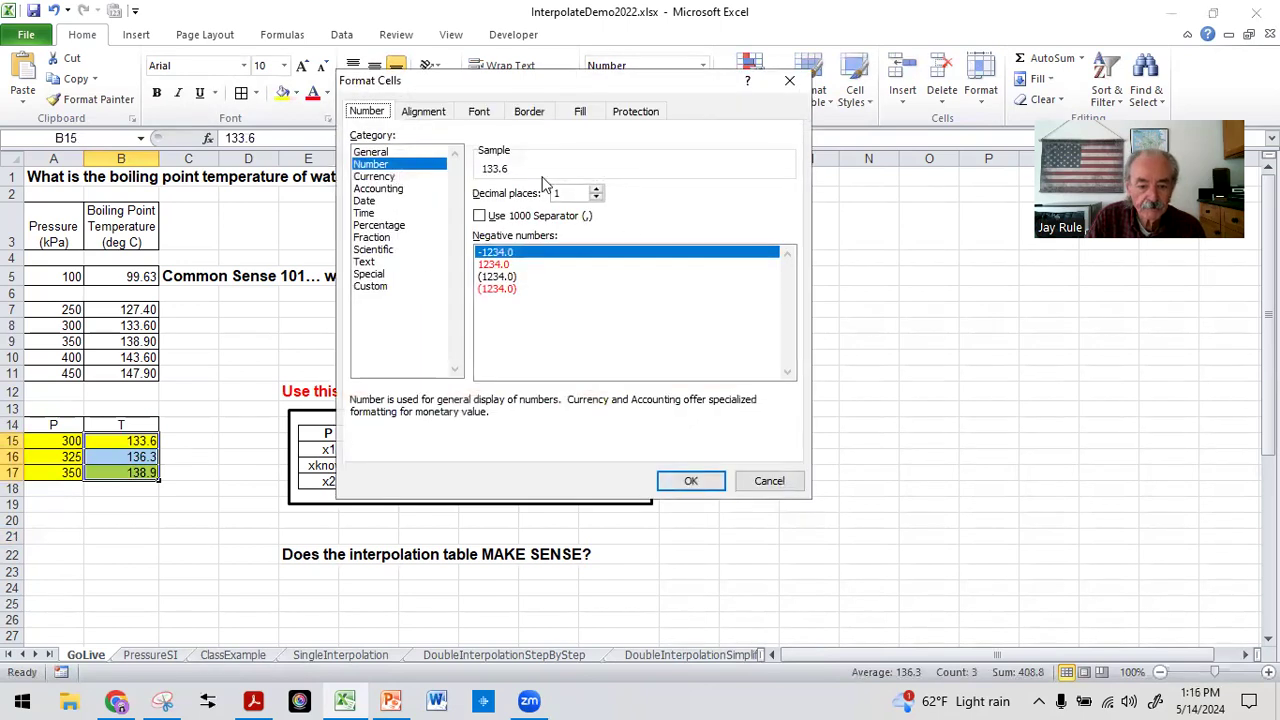
click(596, 188)
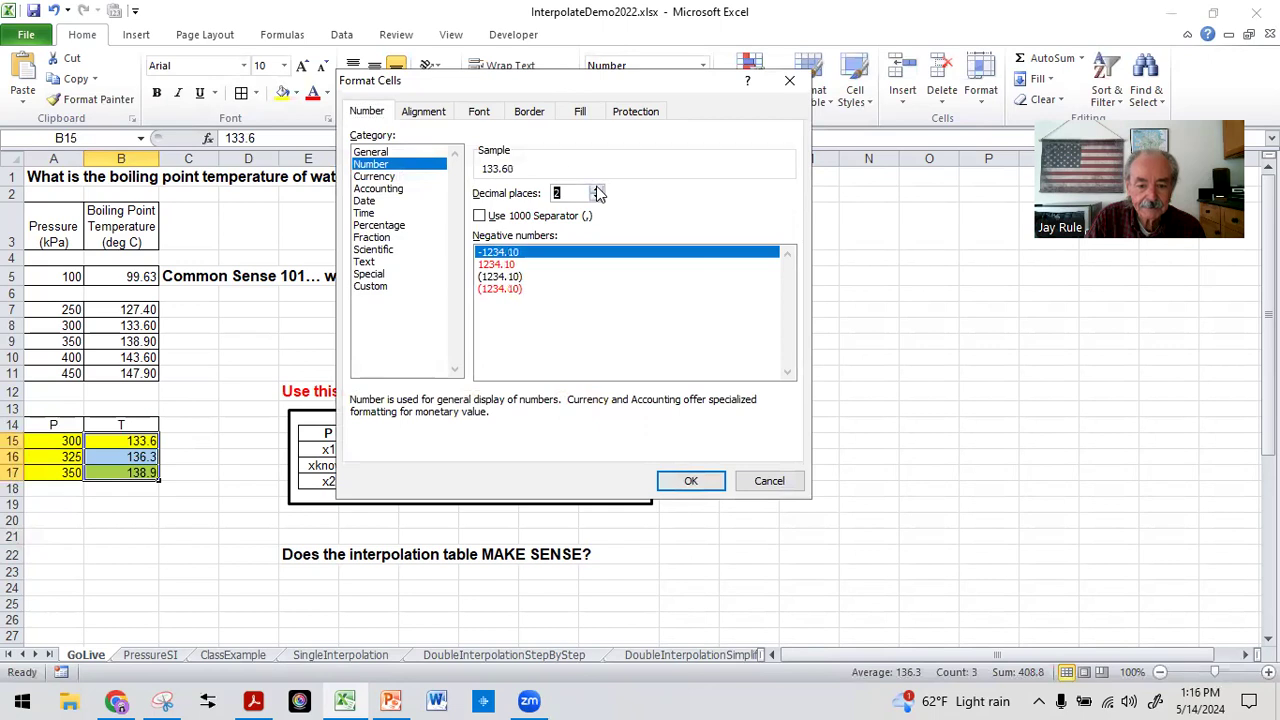
click(692, 481)
click(186, 524)
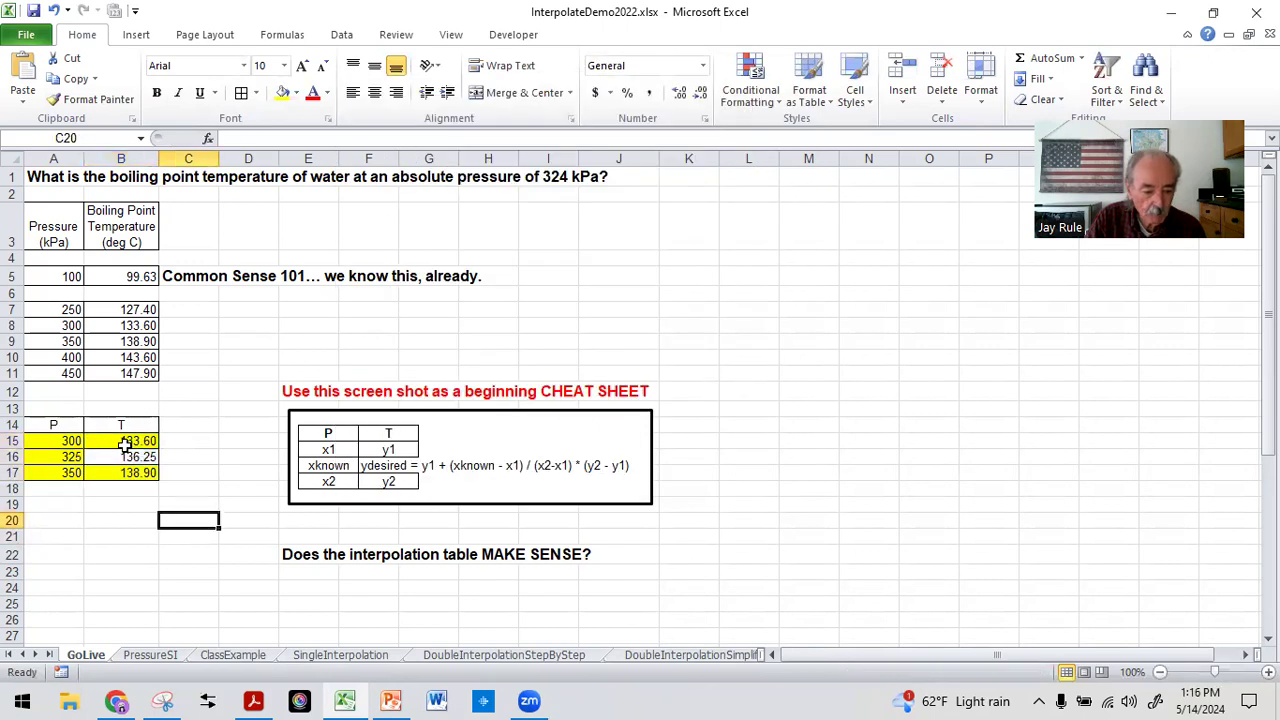
click(131, 518)
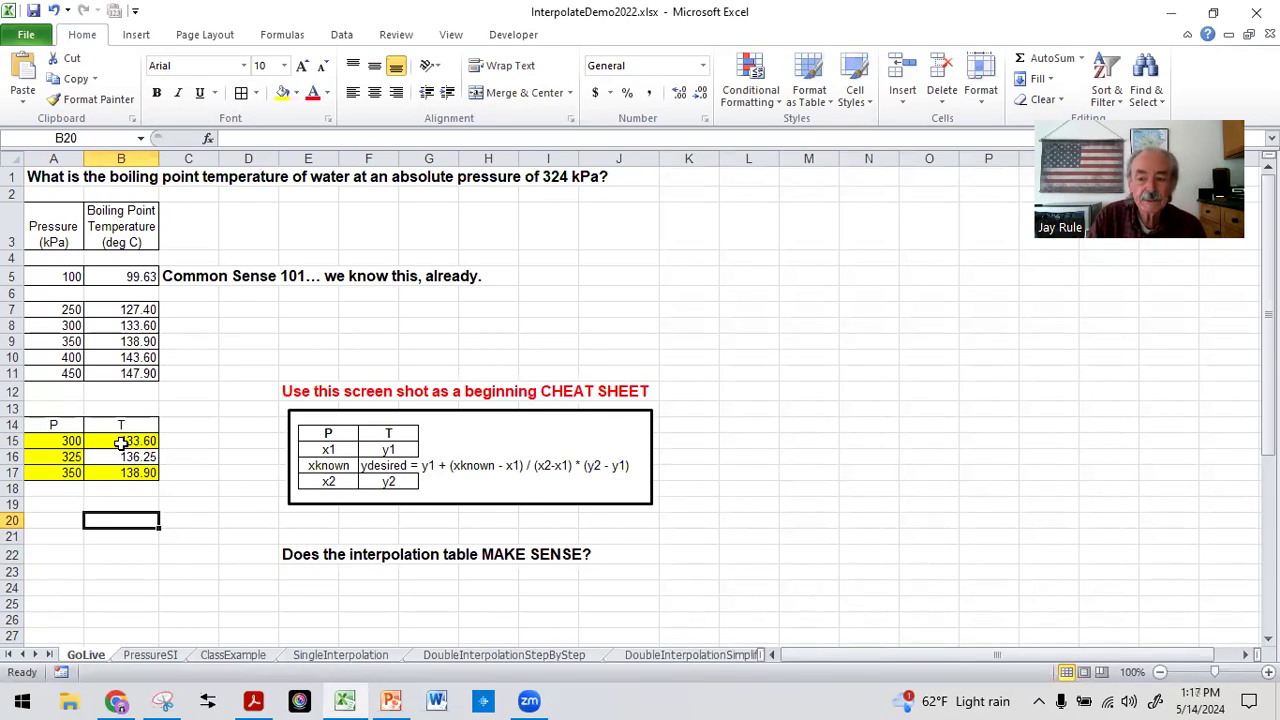
click(115, 505)
click(114, 520)
click(71, 552)
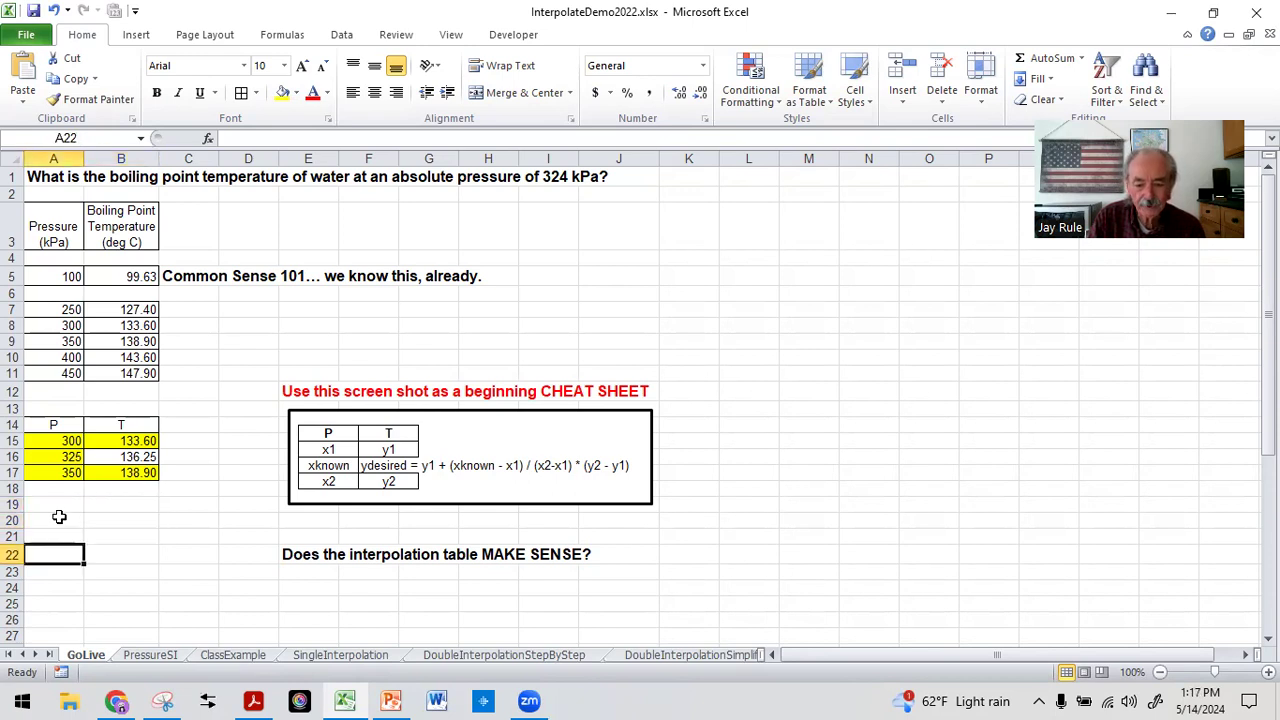
click(59, 519)
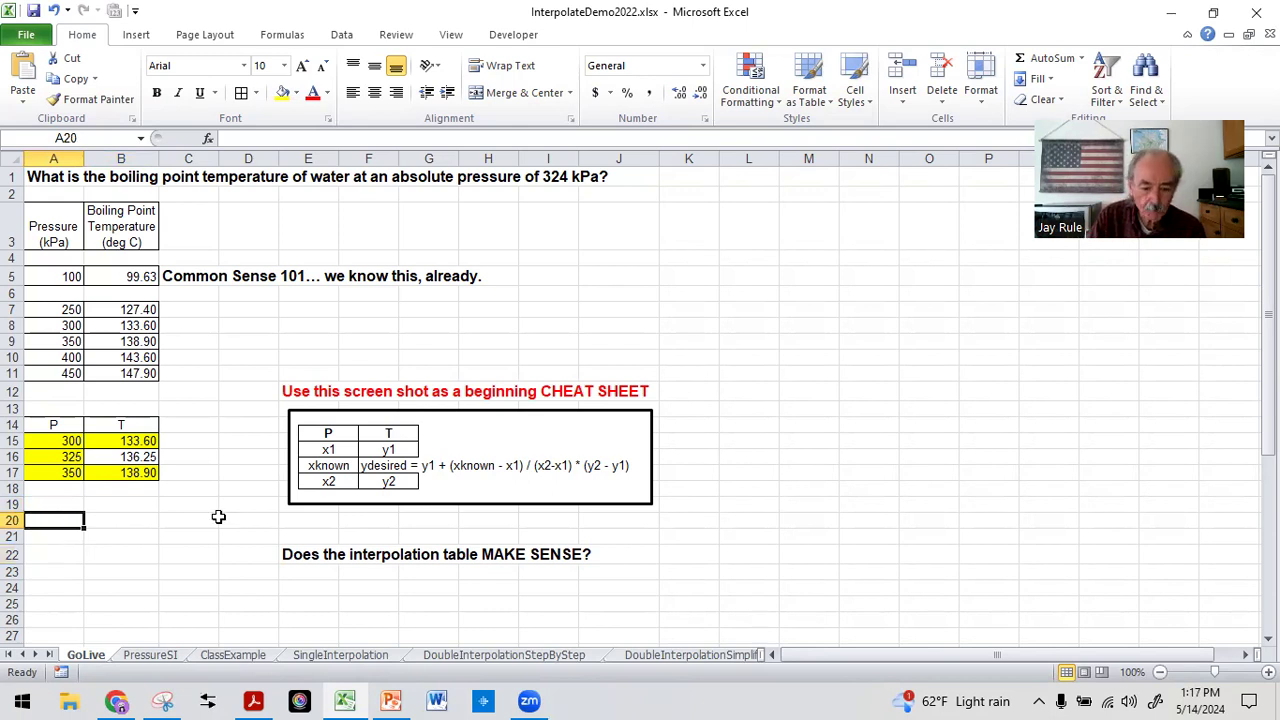
click(146, 522)
click(126, 536)
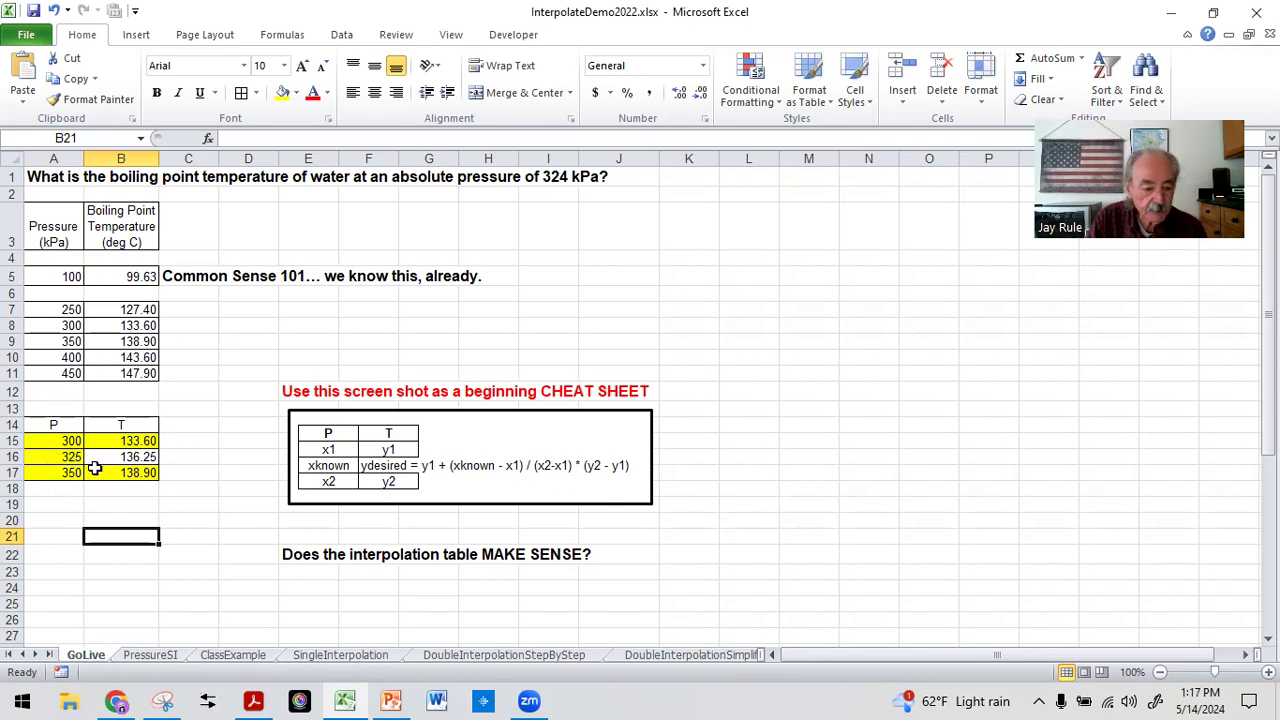
Set the known pressure in A16 to 324 kPa and check the interpolated temperature
click(50, 457)
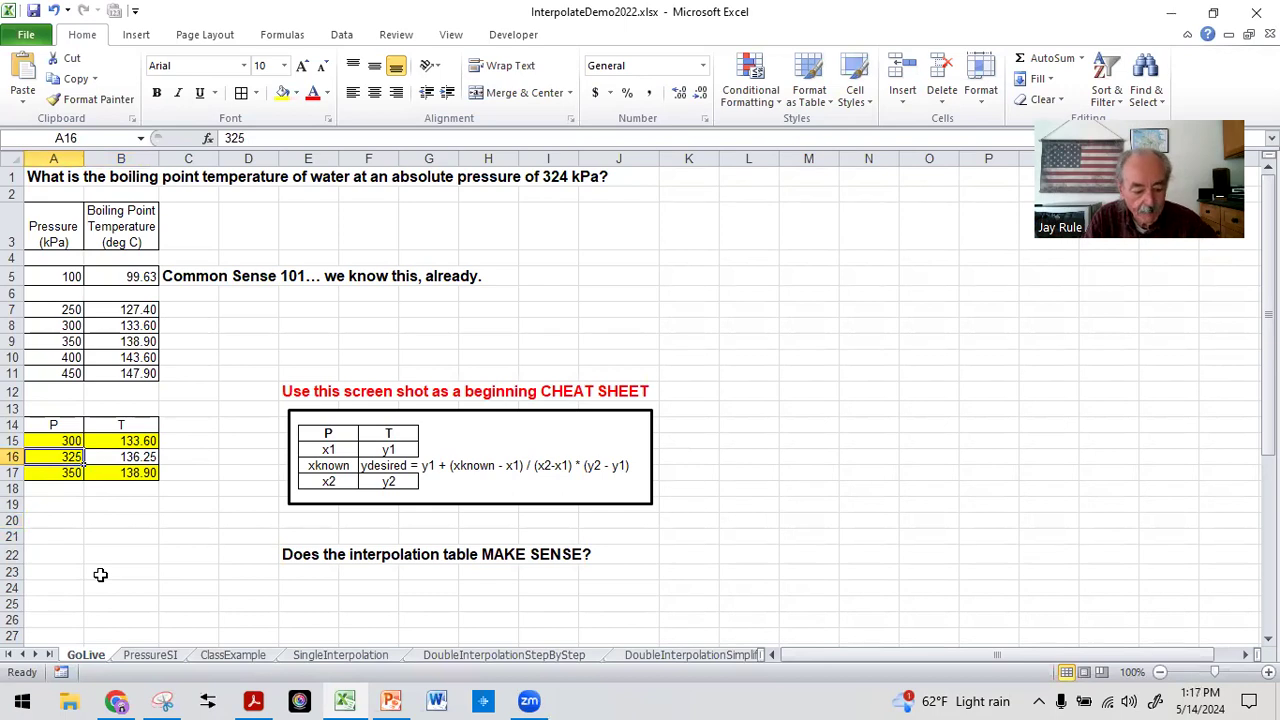
text(324)
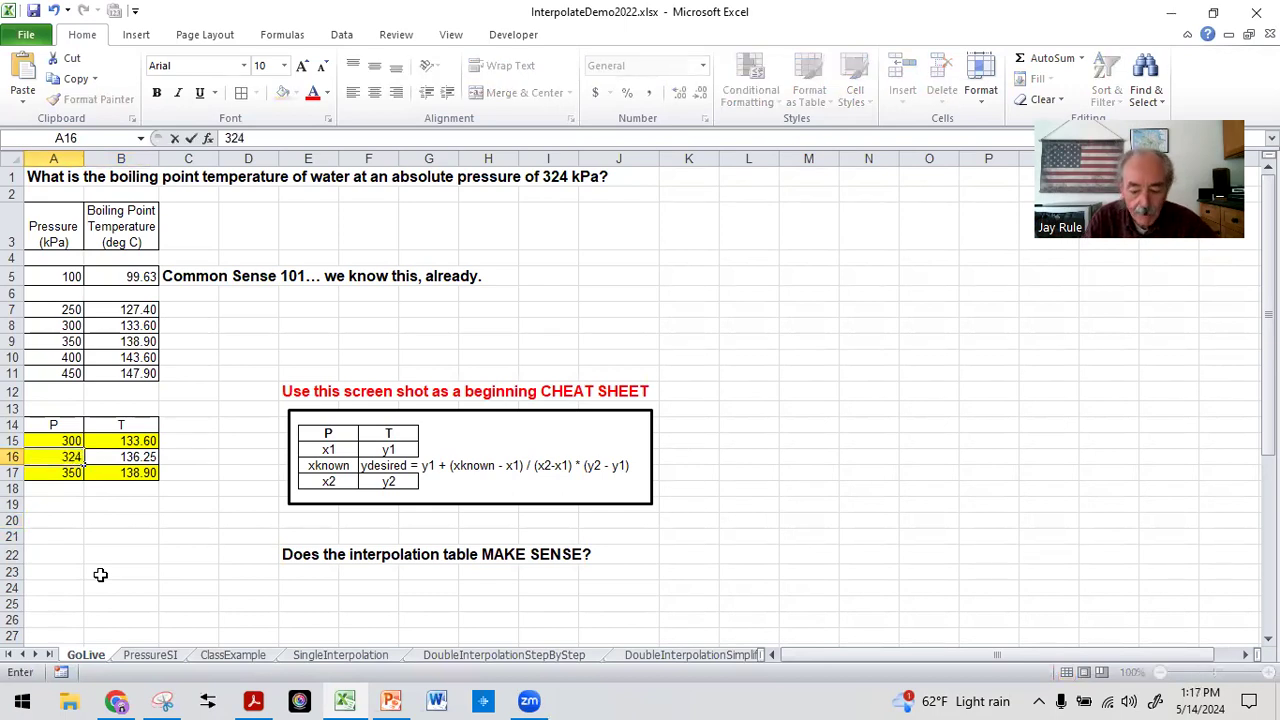
key(Return)
click(138, 540)
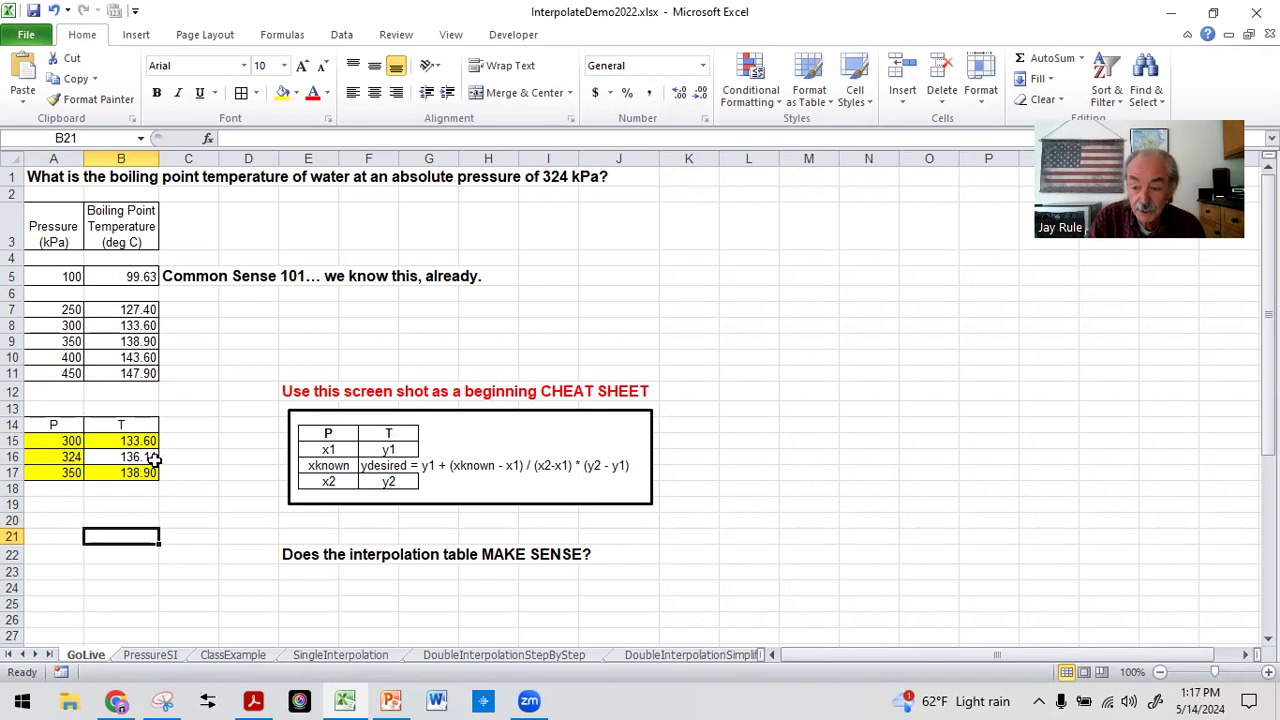
Set the known pressure in A16 back to 325 kPa and review the bounding pressures in A15 and A17
click(60, 456)
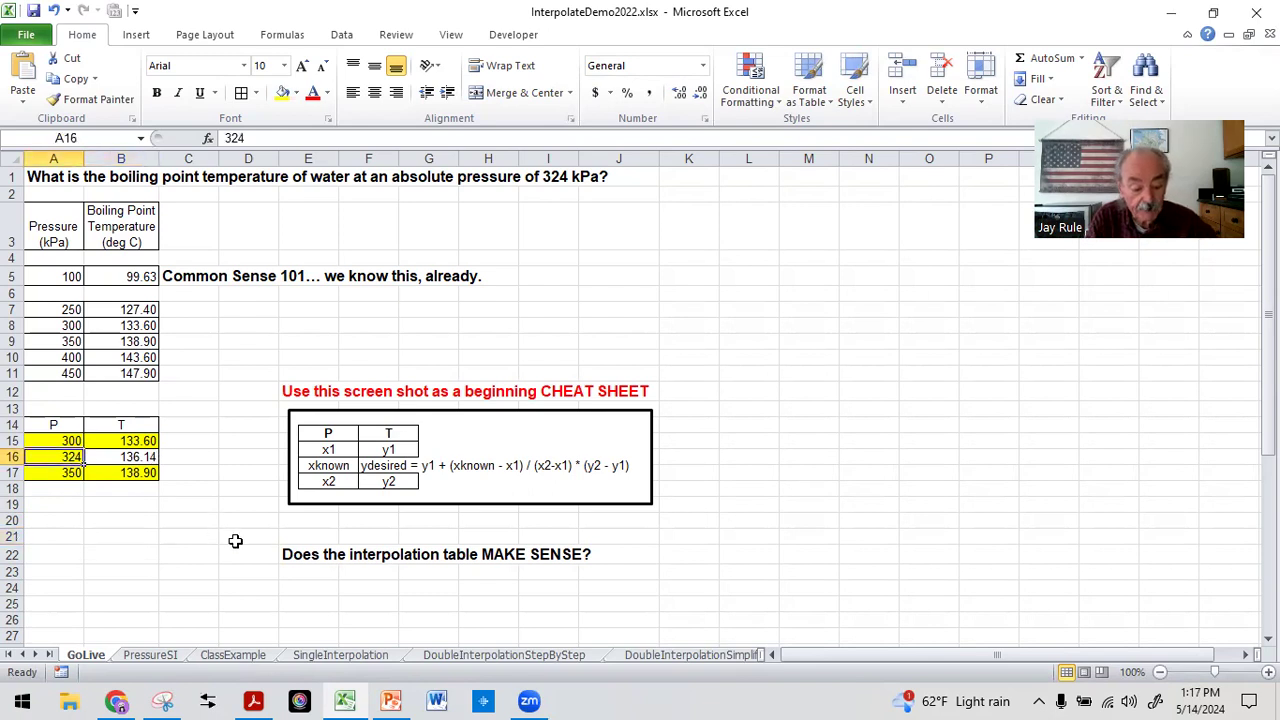
text(325)
key(Return)
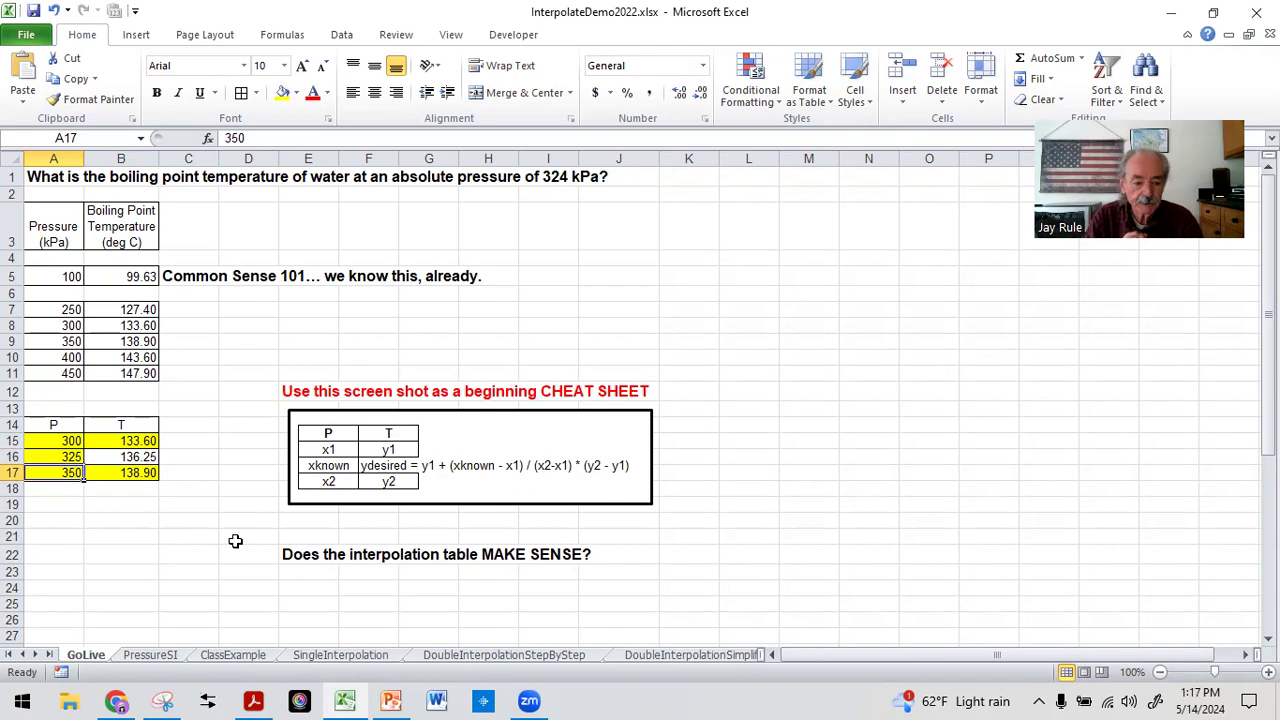
click(50, 445)
click(67, 474)
Test the interpolation near its lower bound by setting the known pressure in A16 to 301 kPa
click(45, 456)
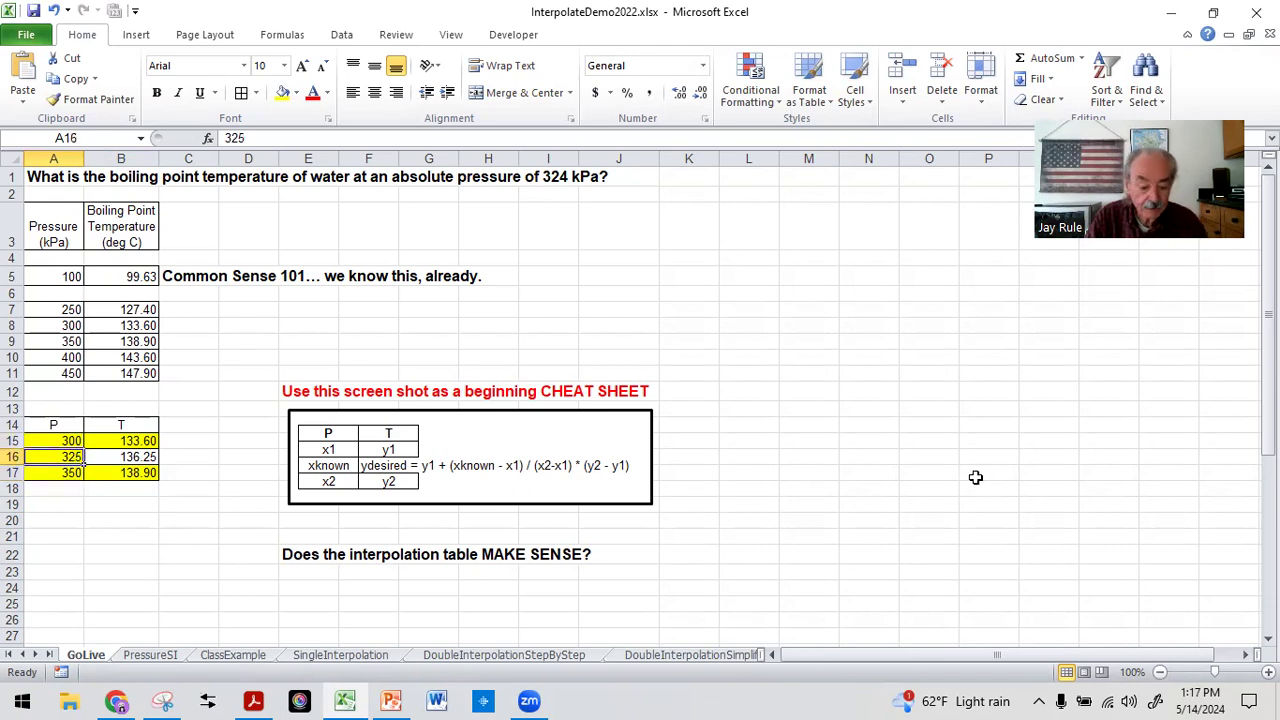
text(301)
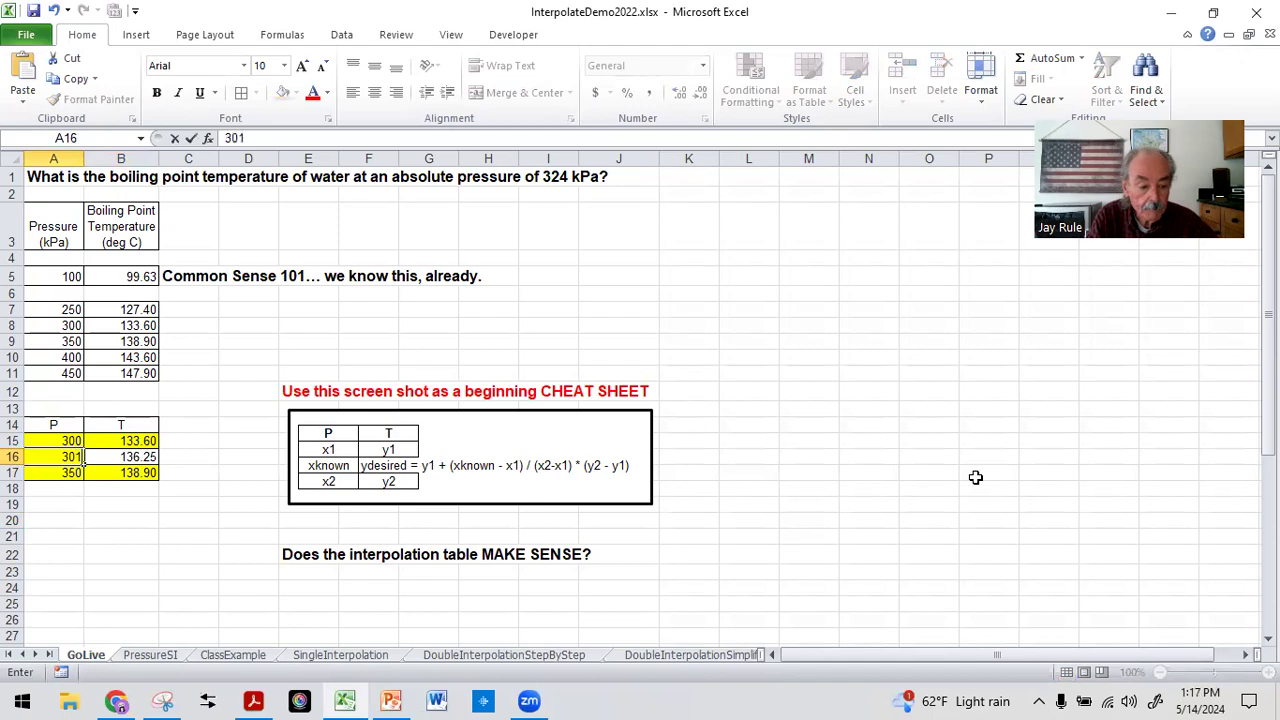
key(Return)
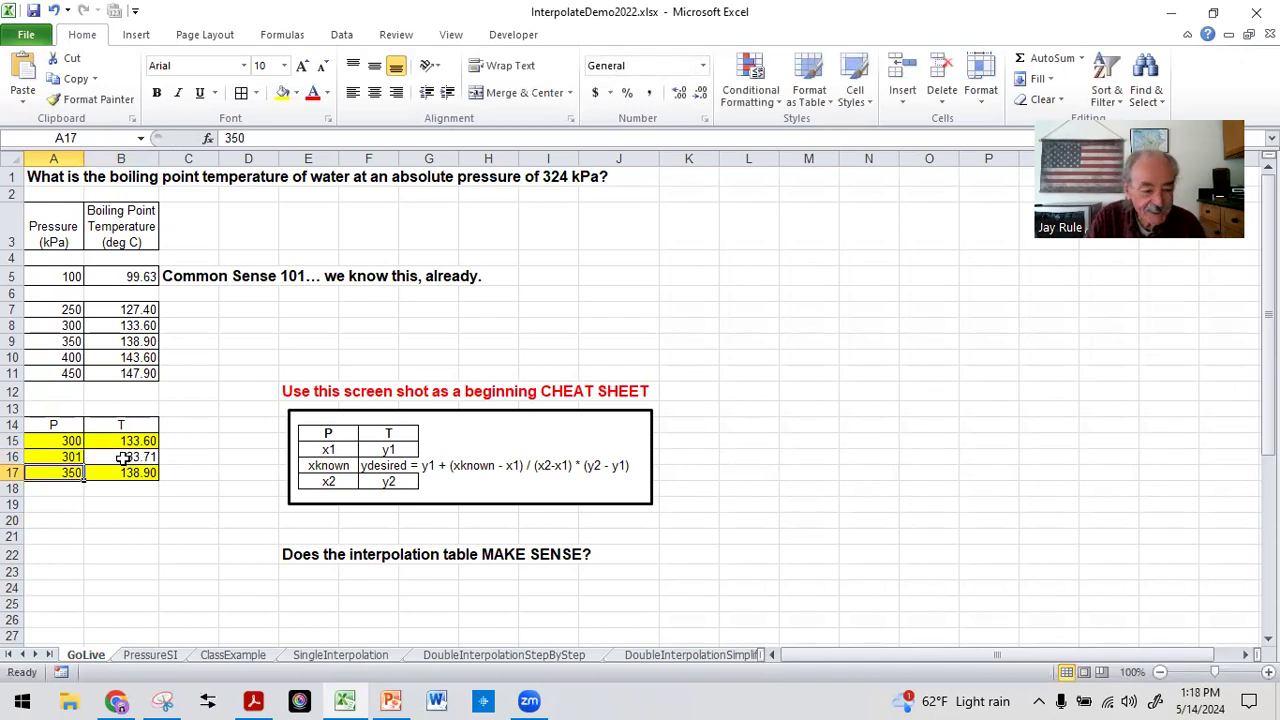
click(128, 551)
Set the known pressure in A16 to the lower bound of 300 kPa and compare the interpolated temperature with B15
click(38, 456)
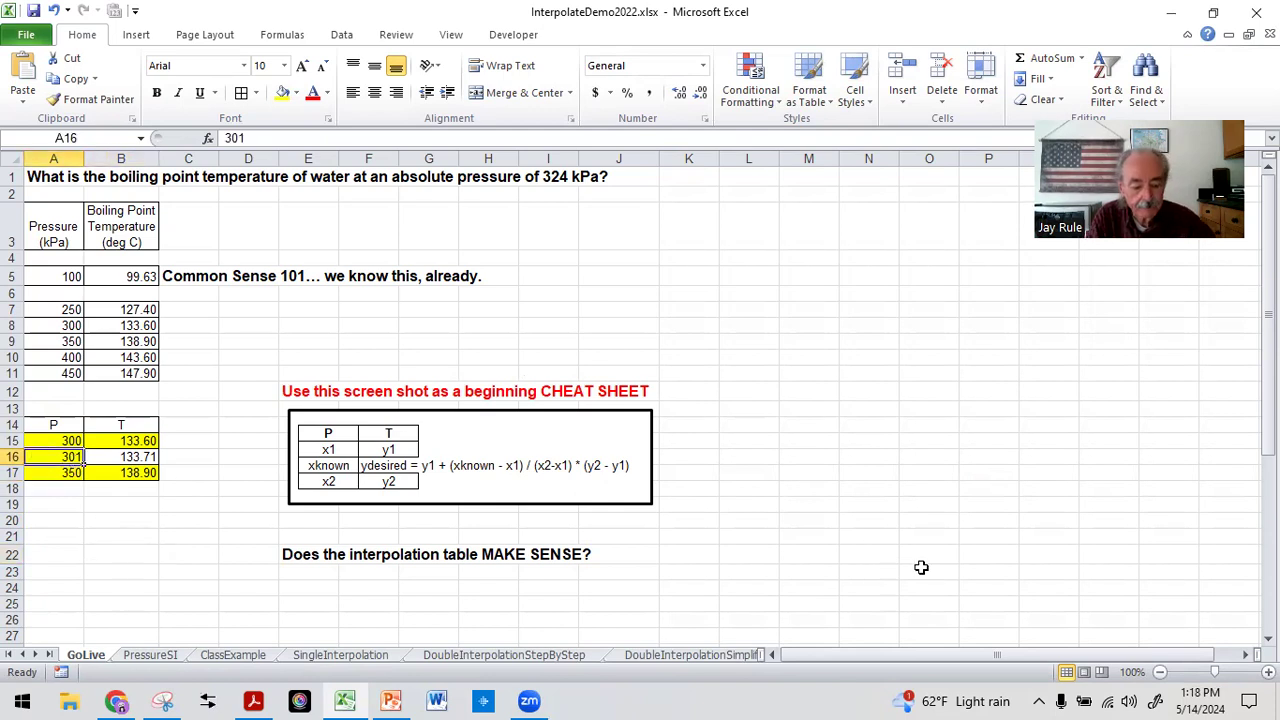
text(300)
key(Return)
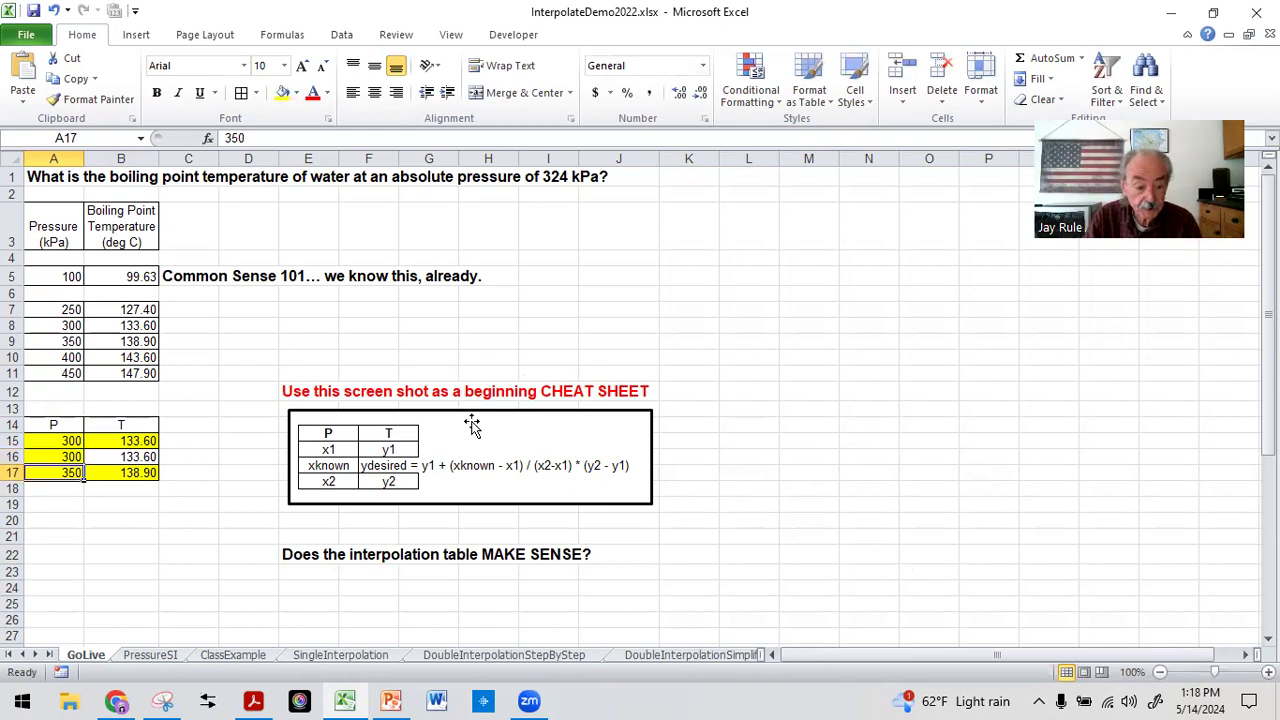
click(117, 442)
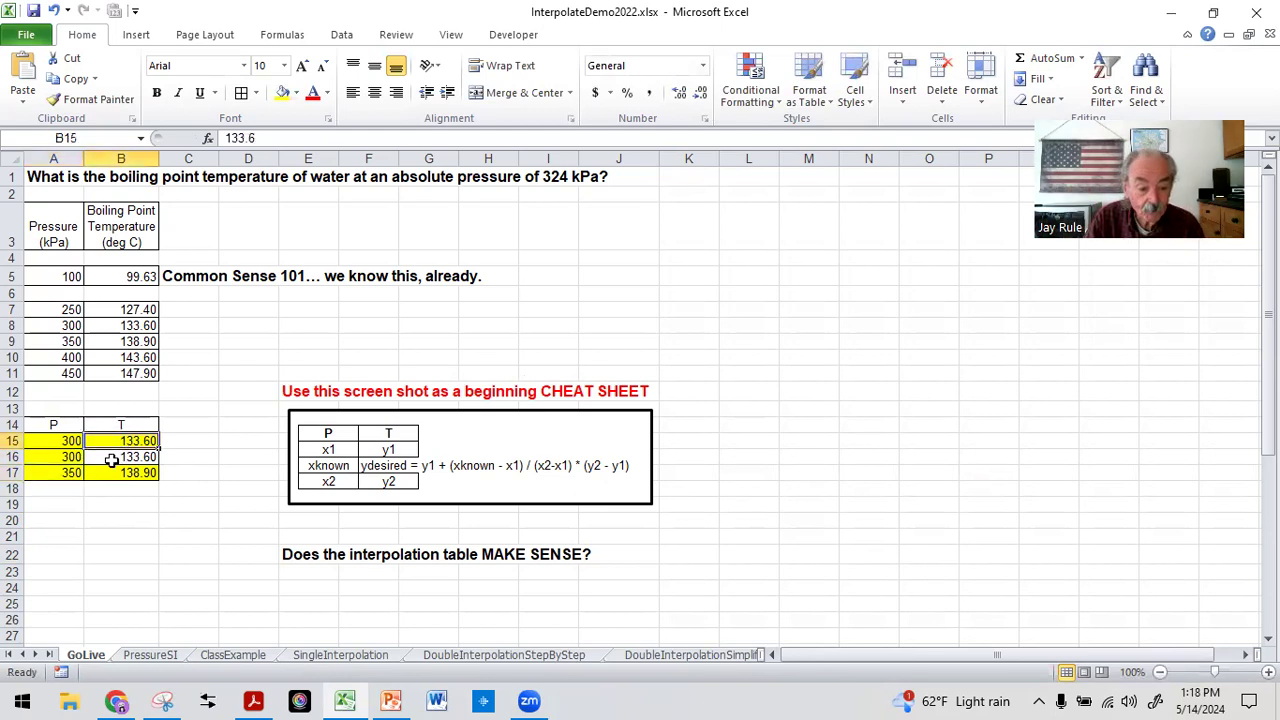
Set the known pressure in A16 to the upper bound of 350 kPa and check the interpolated temperature and formula in B16
click(63, 457)
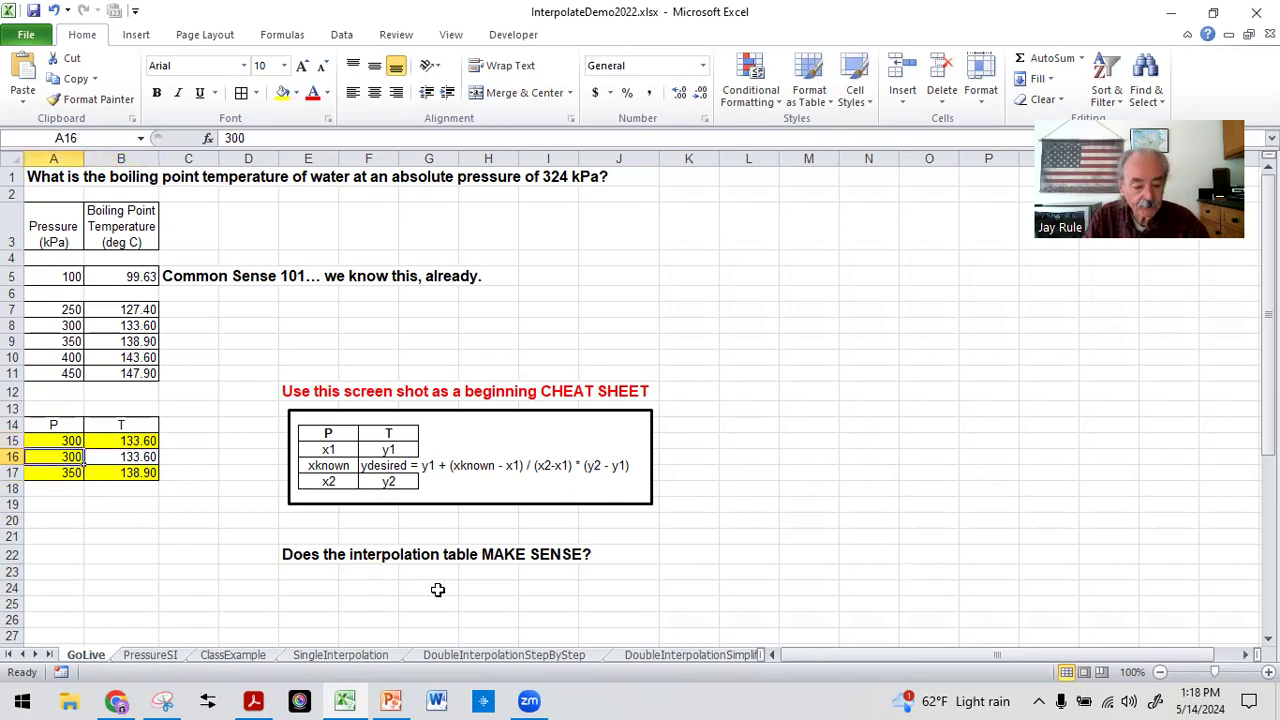
text(350)
key(Return)
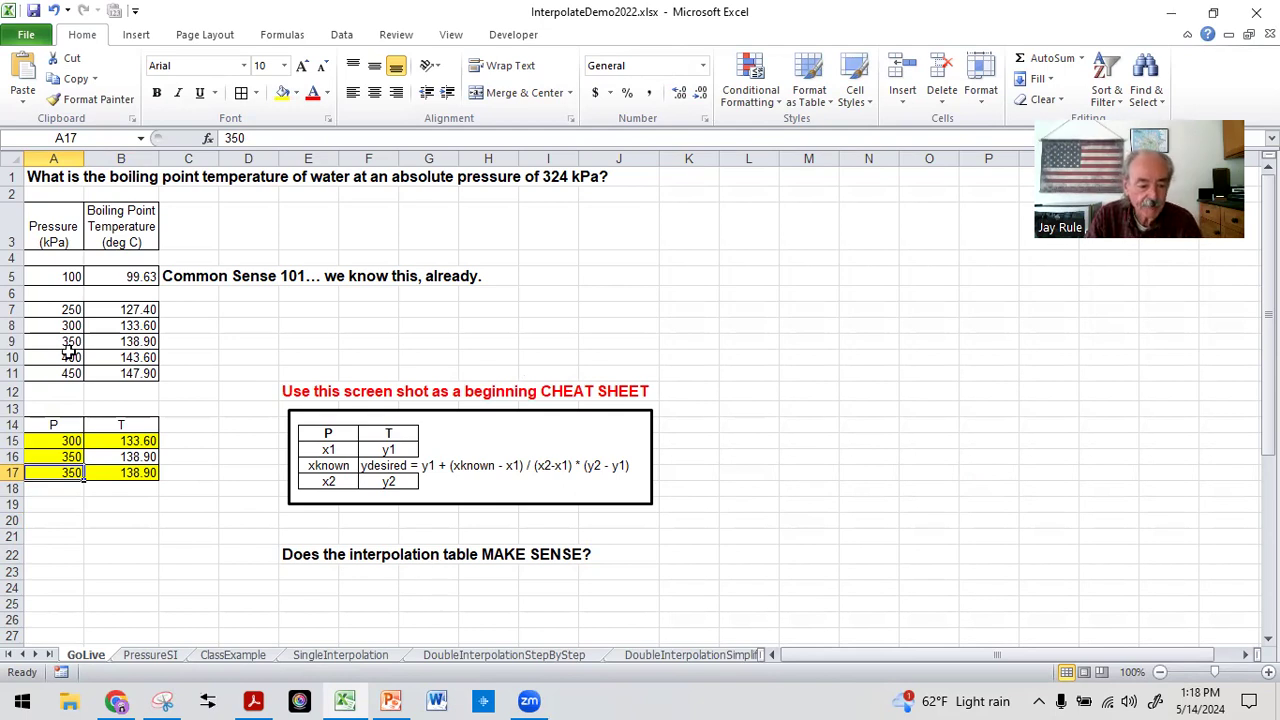
click(69, 518)
click(115, 520)
click(118, 456)
click(132, 517)
click(115, 457)
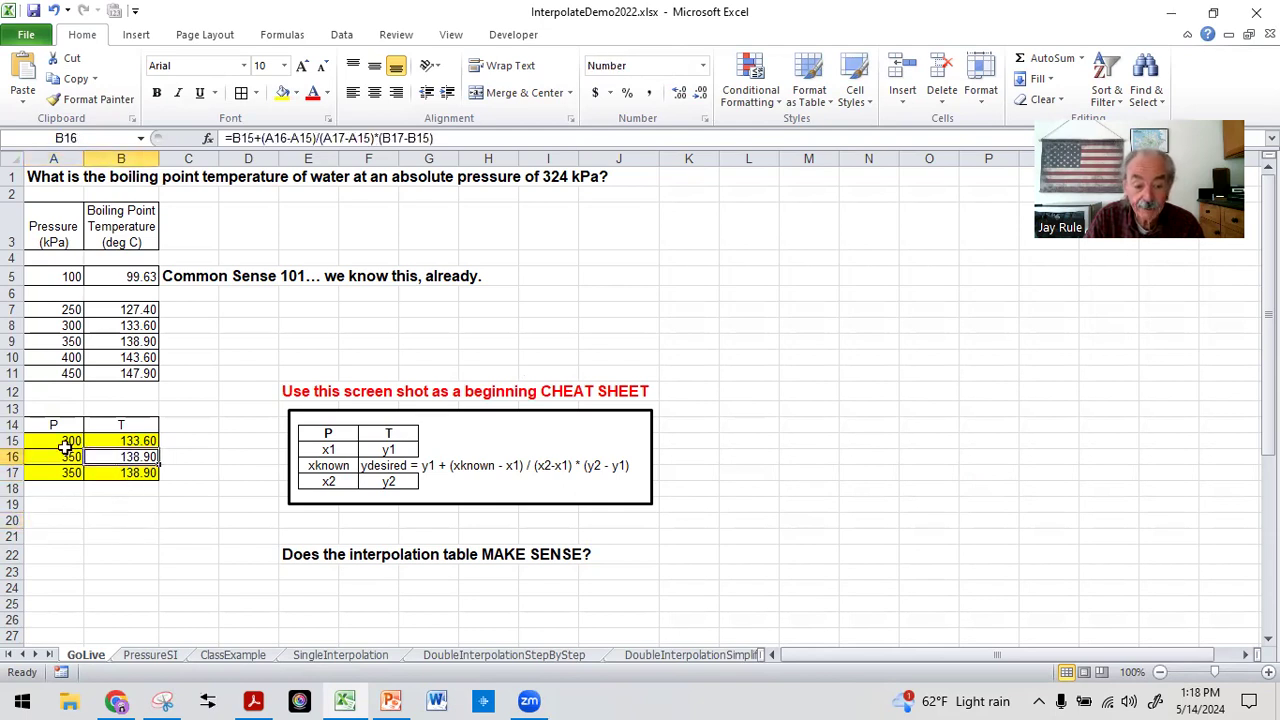
click(54, 533)
click(55, 507)
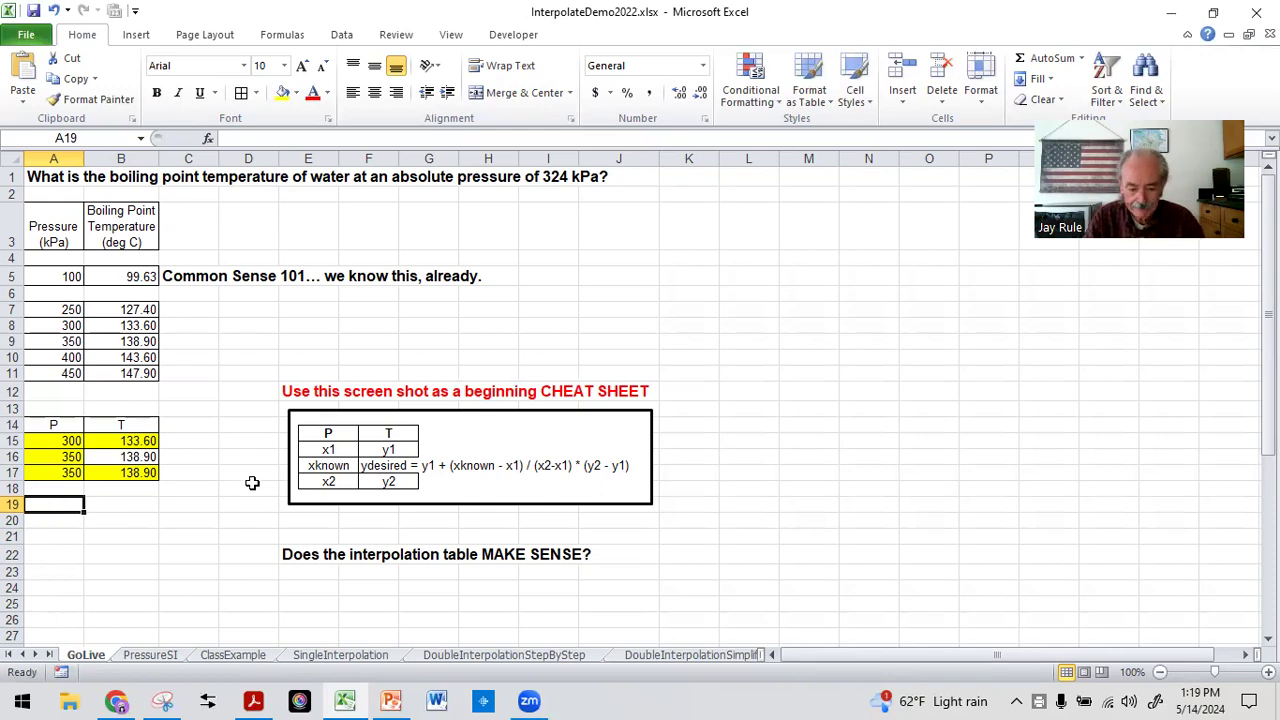
Switch to the Excel045Interpolate.pptx presentation in PowerPoint and run the slide show from slide 8 through to the "Looking Ahead" slide
click(395, 700)
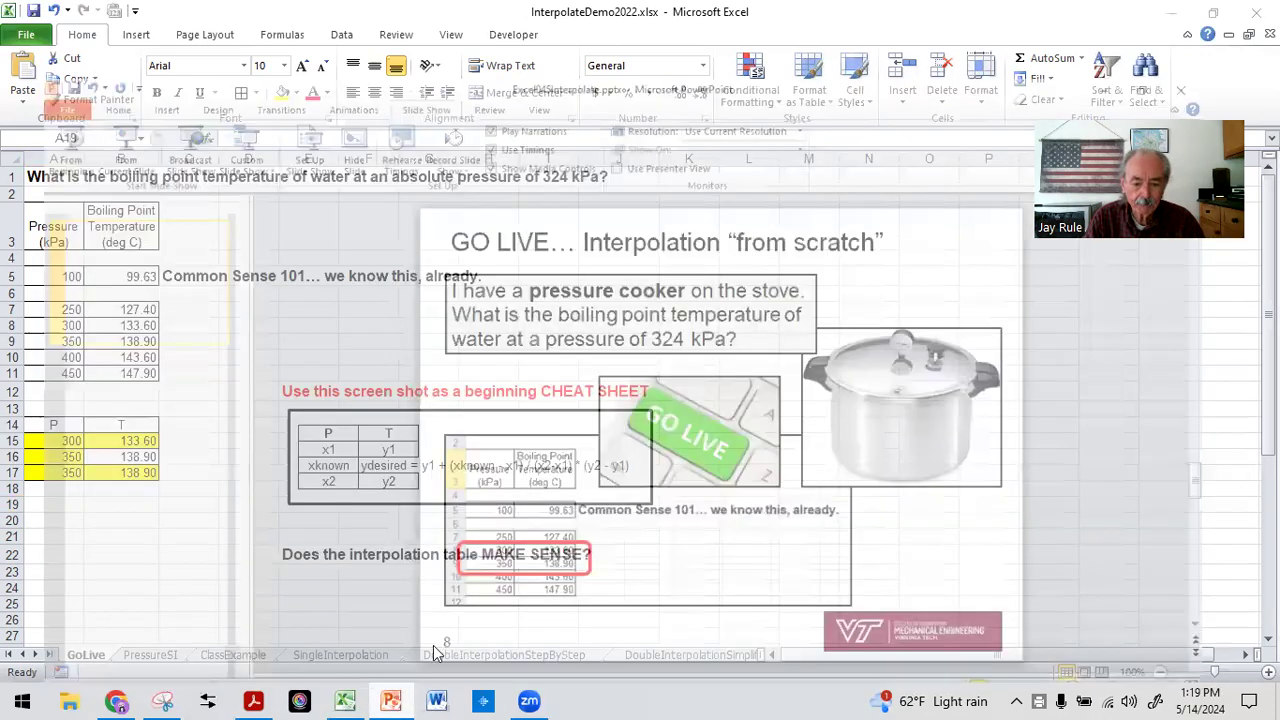
click(431, 650)
click(90, 66)
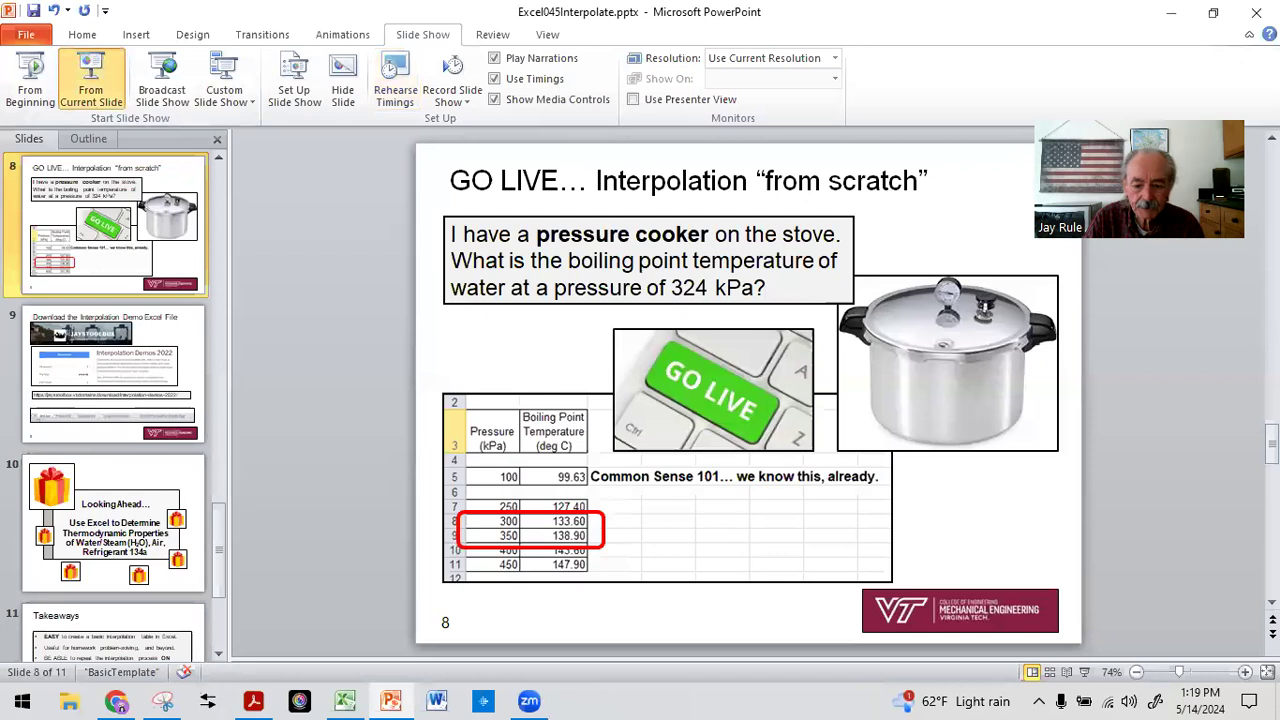
click(955, 540)
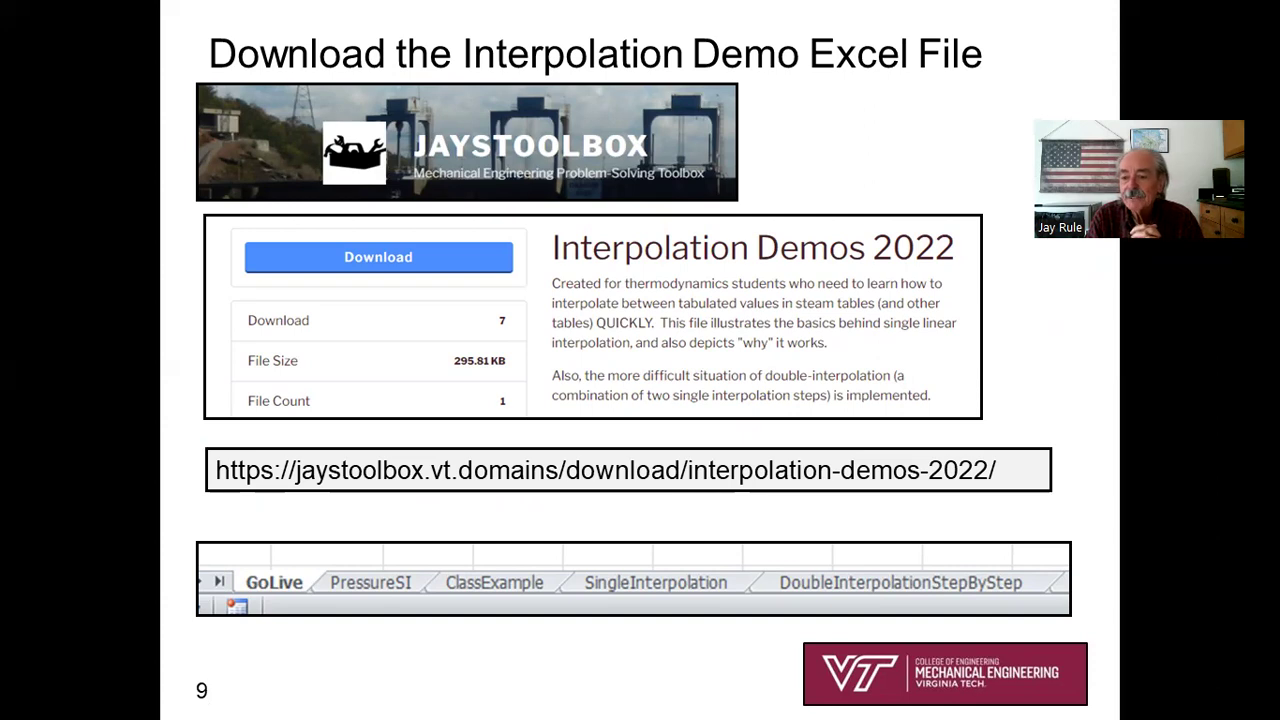
key(Right)
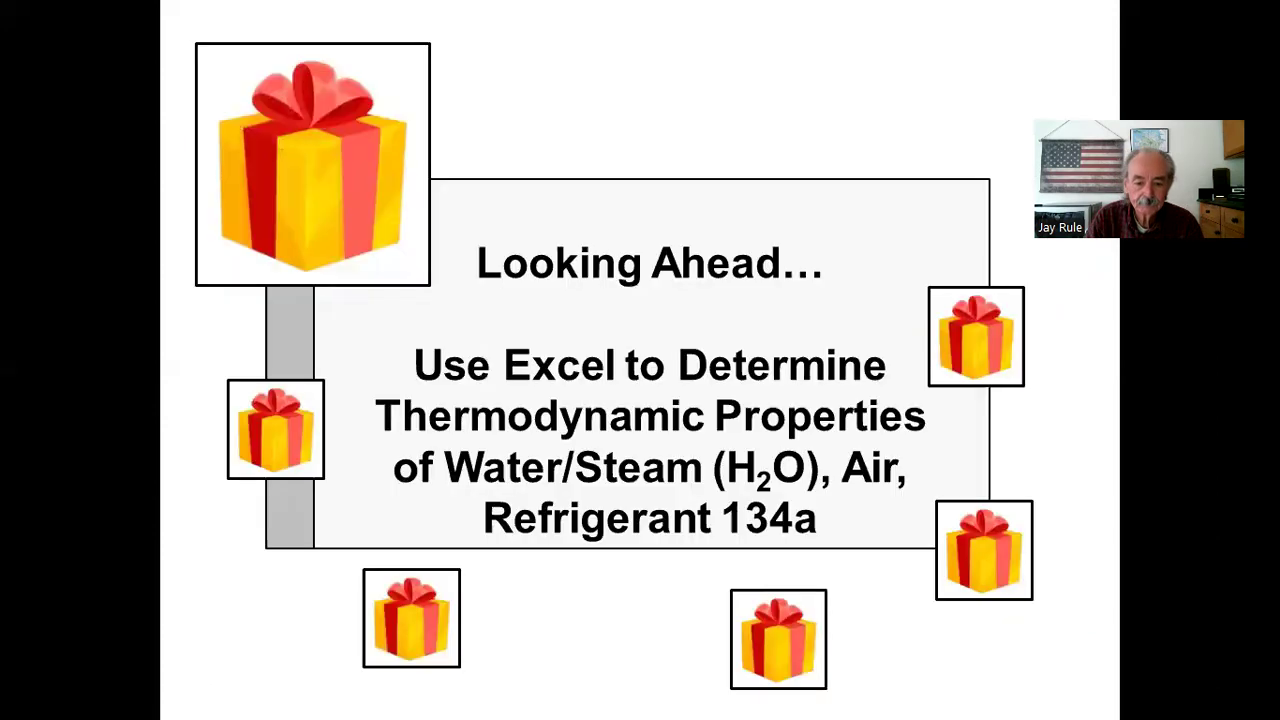